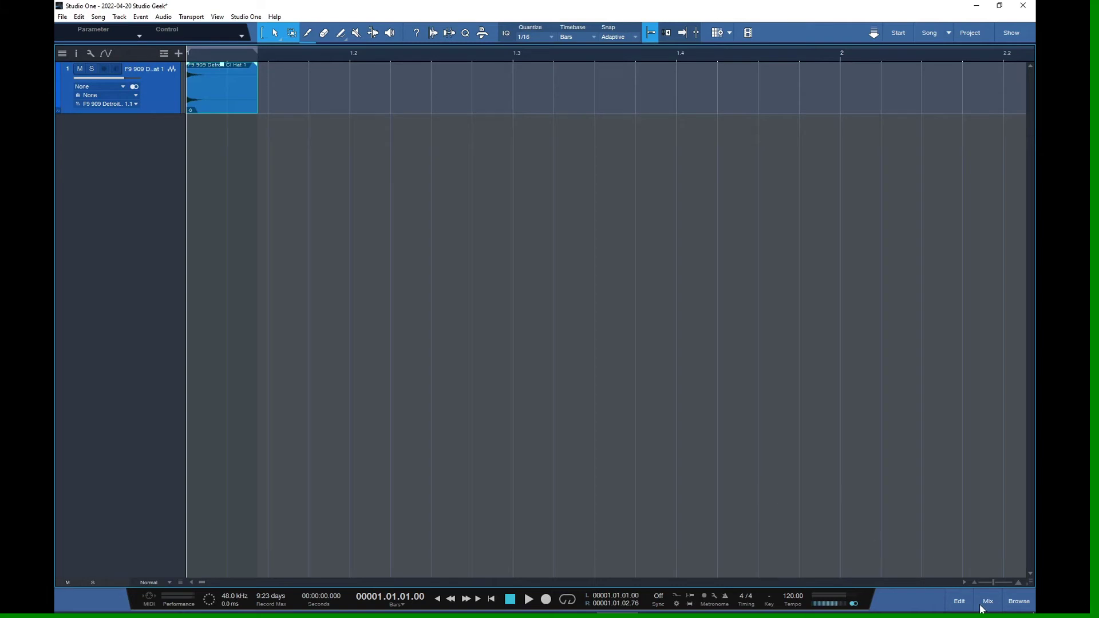
# Look up the Sound Set Builder 4 for Windows extension in the PreSonus Exchange cloud content
pyautogui.click(1019, 601)
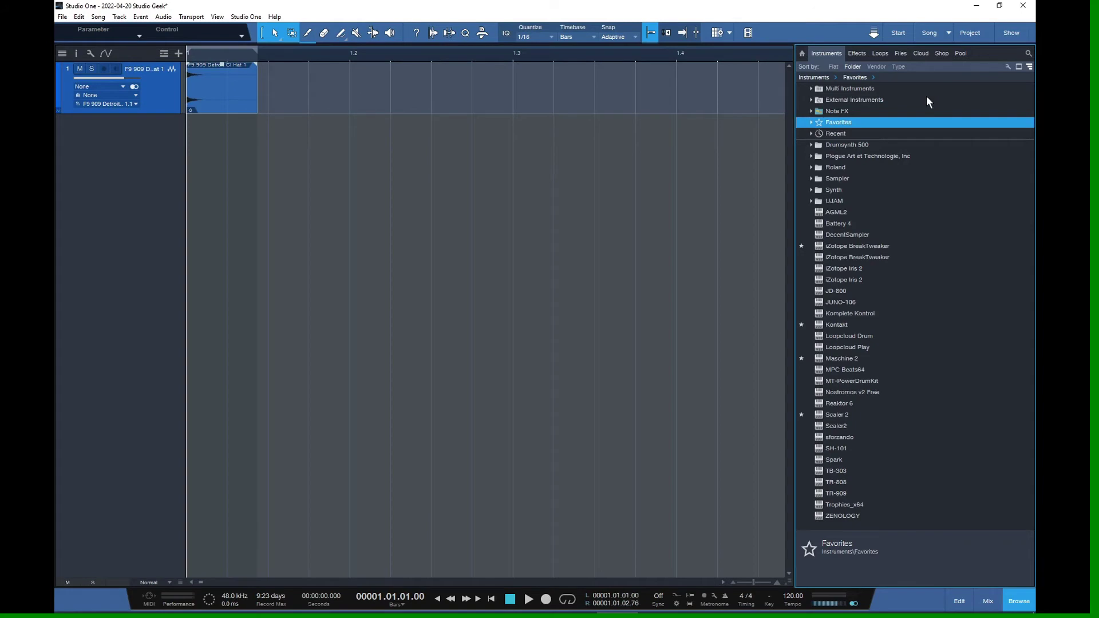
pyautogui.click(921, 53)
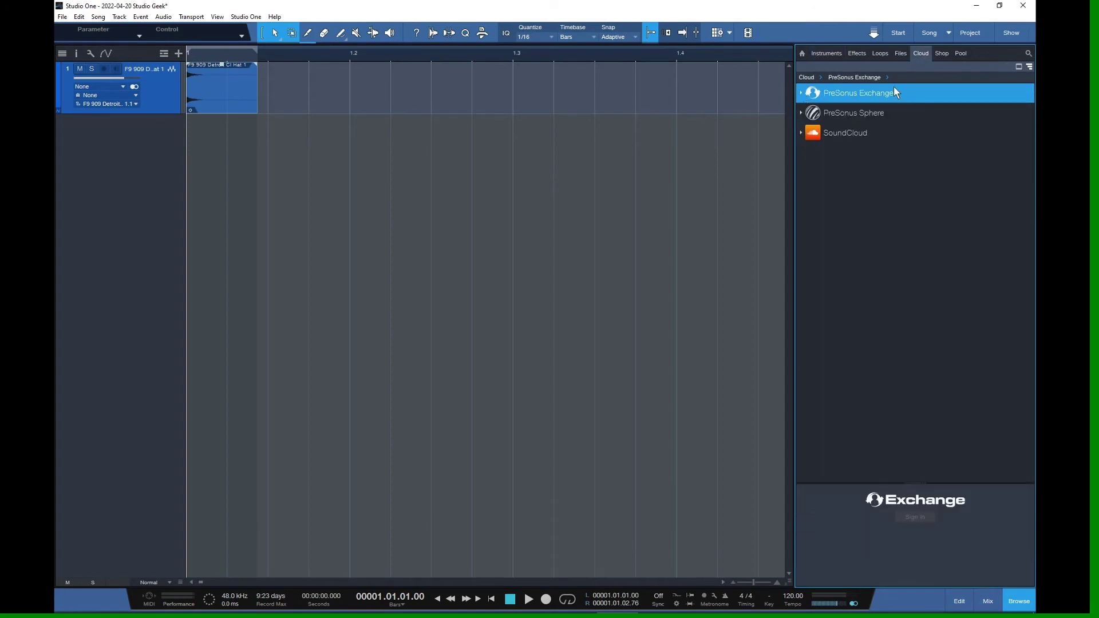
pyautogui.click(800, 93)
pyautogui.click(807, 120)
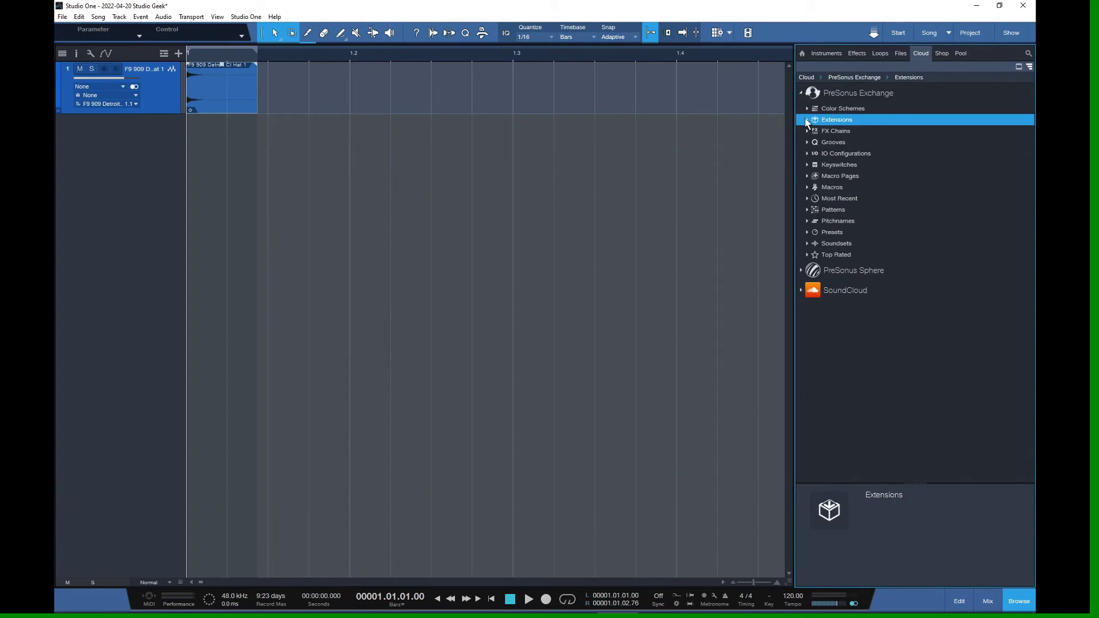
pyautogui.click(806, 120)
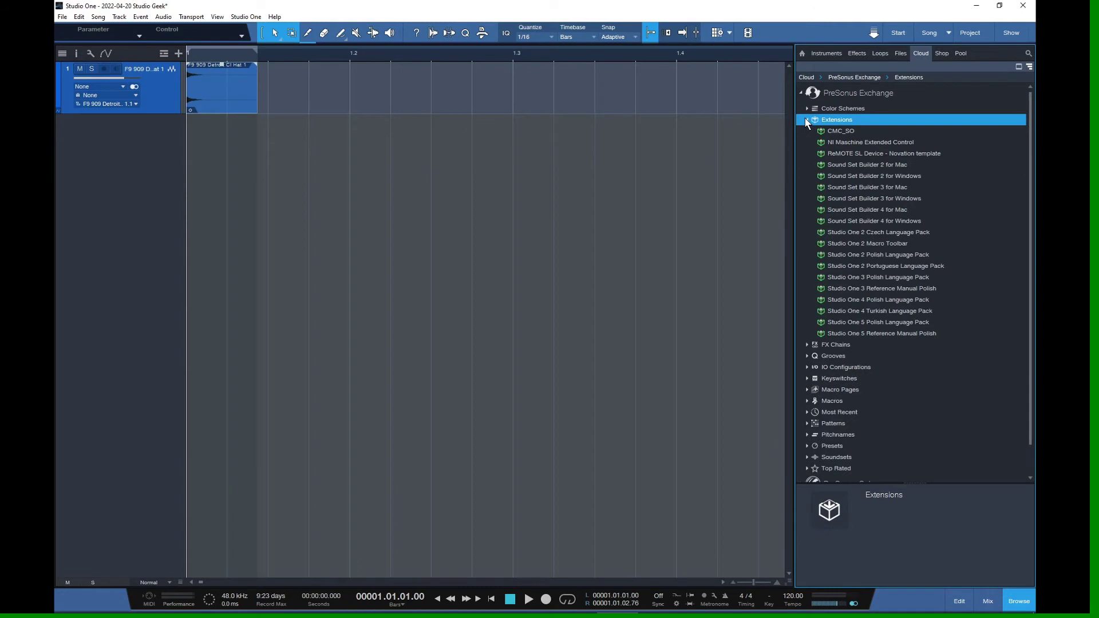
pyautogui.click(863, 219)
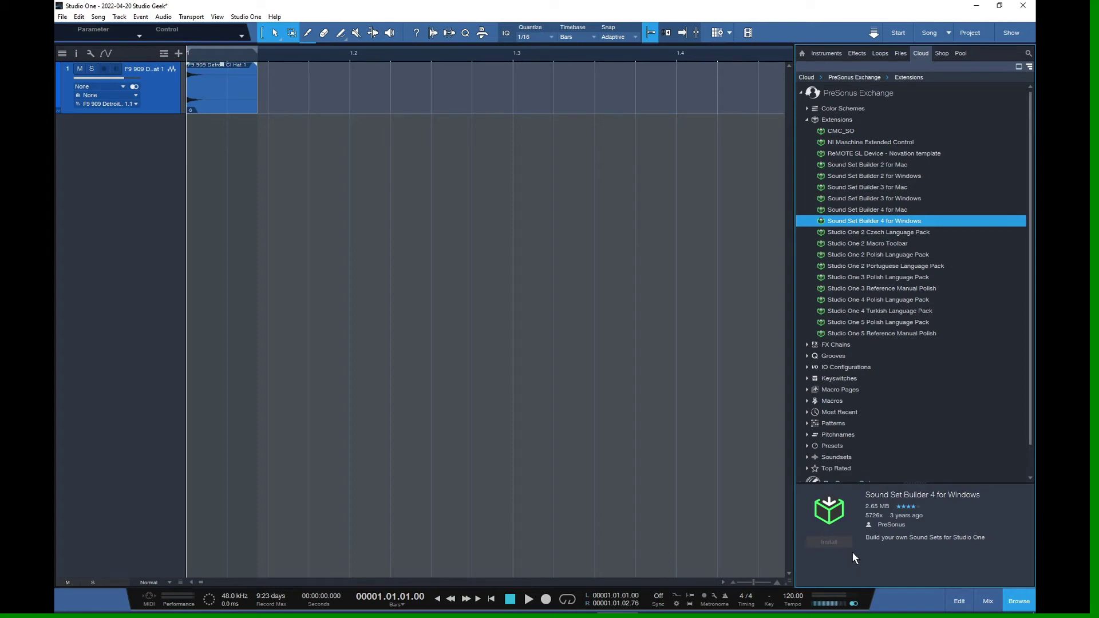
pyautogui.click(807, 119)
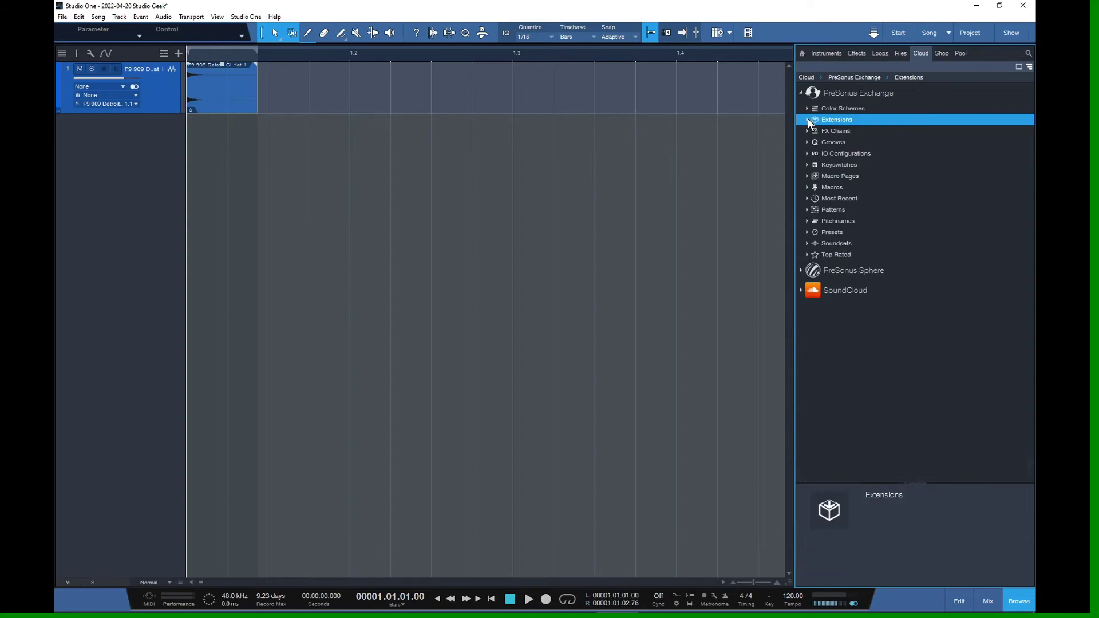
# Check the details of the installed Sound Set Builder among the program extensions, and close the extensions manager
pyautogui.click(246, 17)
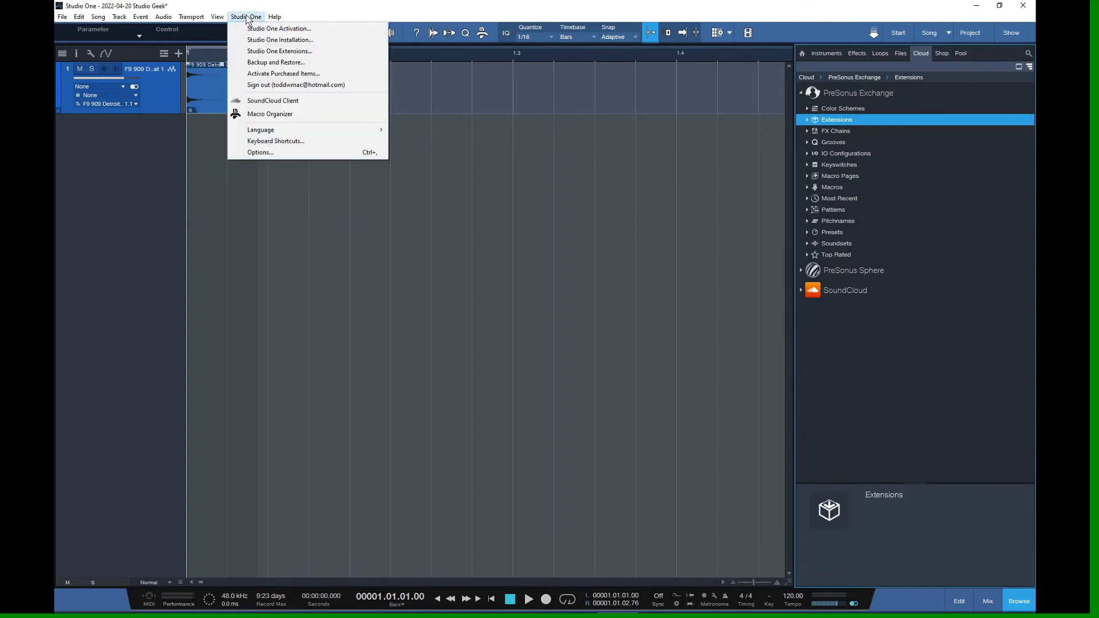
pyautogui.click(287, 51)
pyautogui.click(456, 141)
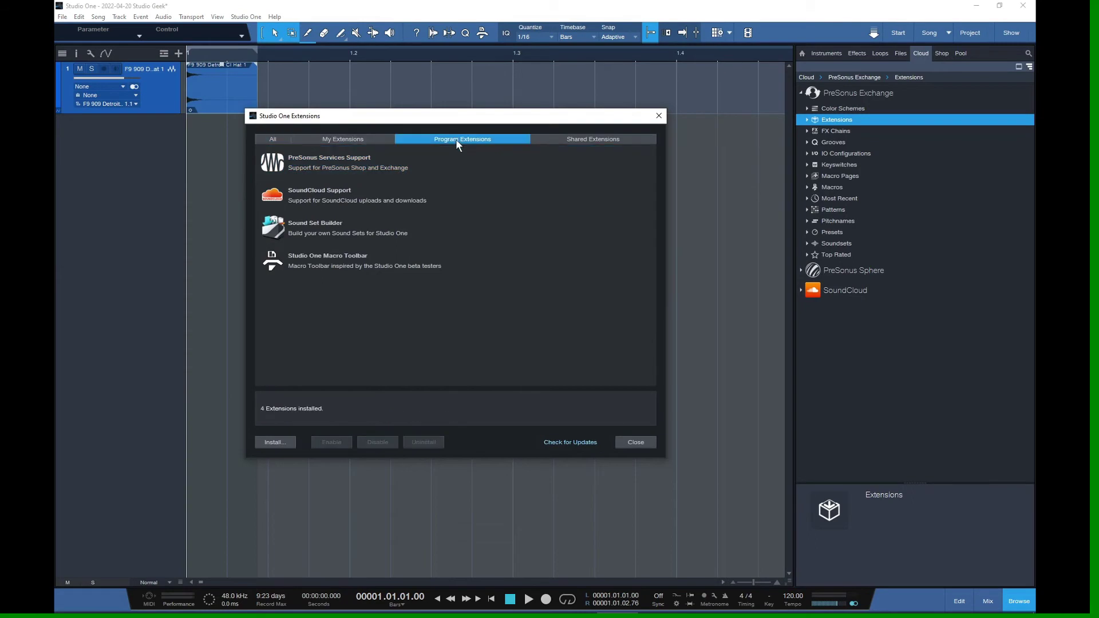
pyautogui.click(315, 229)
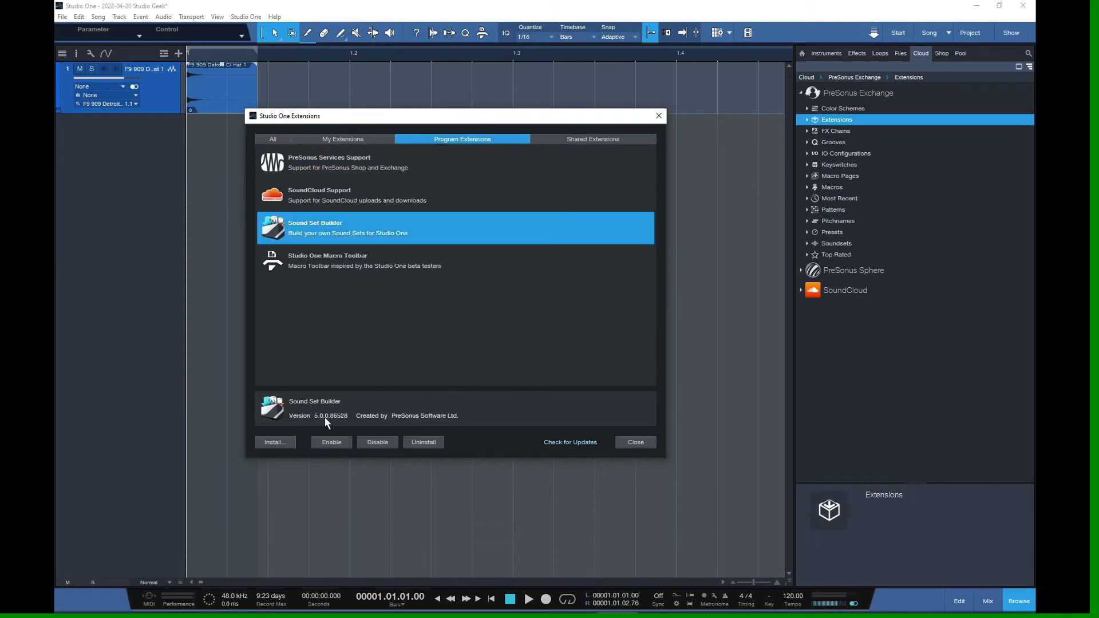
pyautogui.click(637, 443)
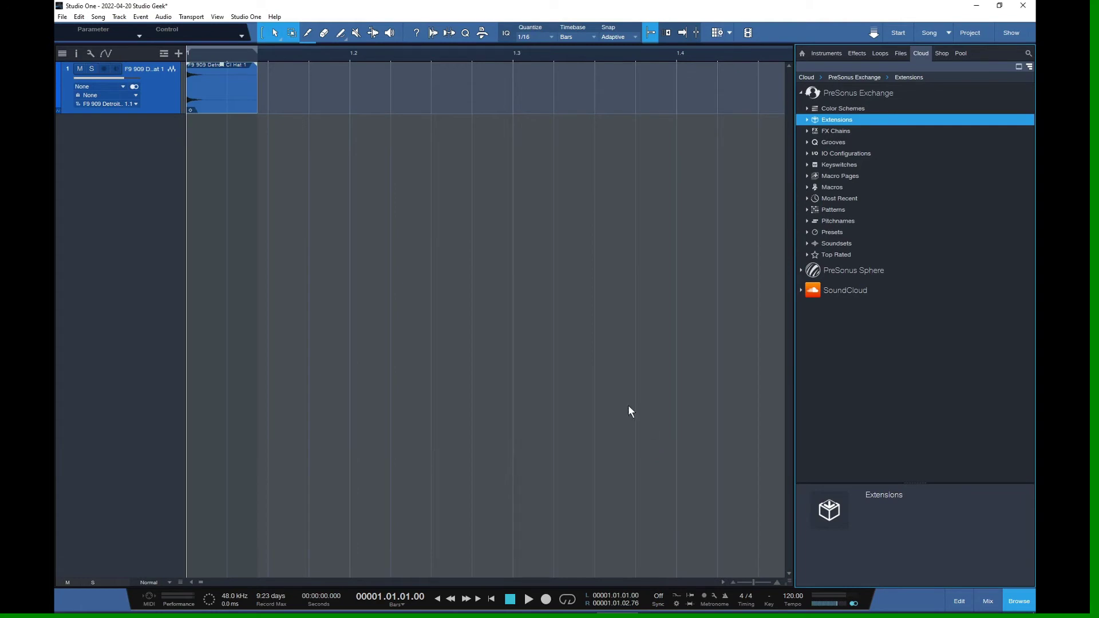
# Locate the Example Sound Set folder in Audio Projects on the Data (F:) drive and show its subfolders
pyautogui.click(900, 53)
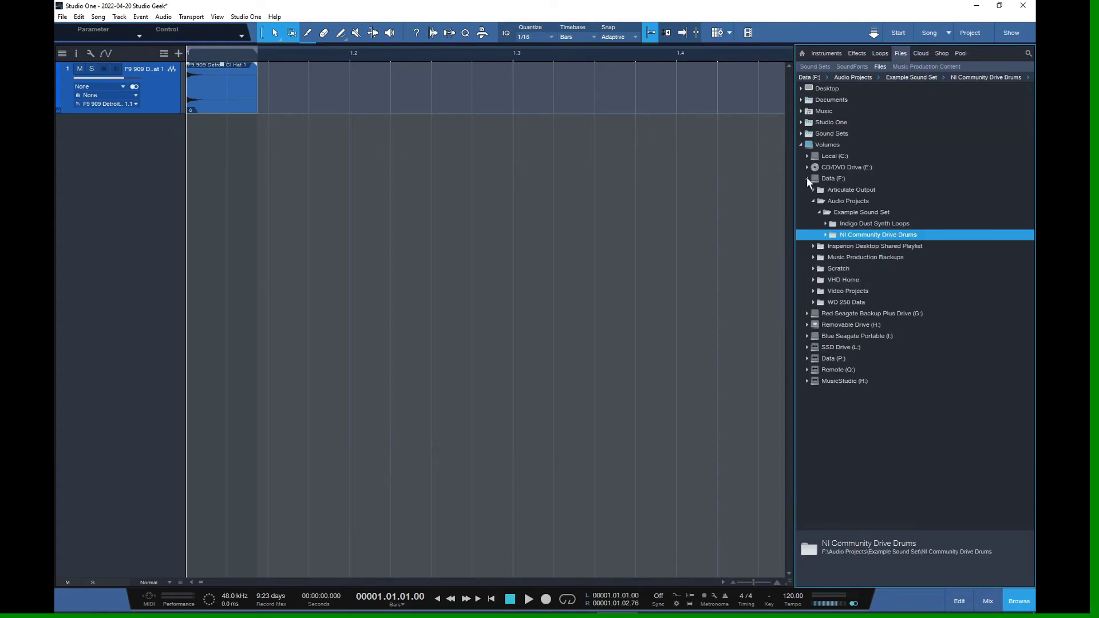
pyautogui.rightClick(857, 235)
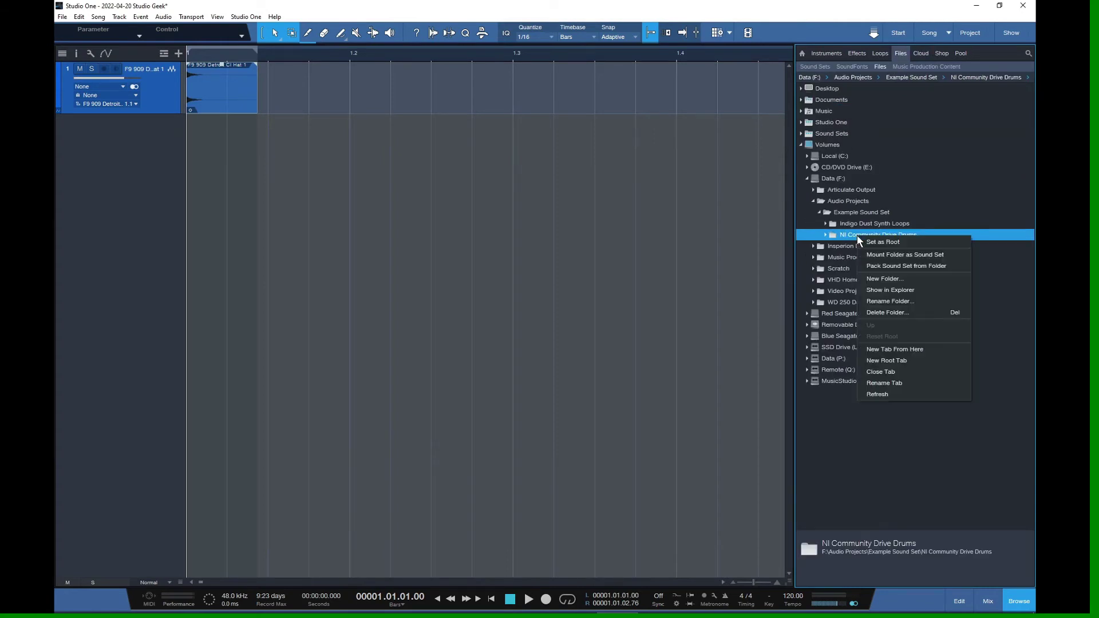
pyautogui.click(807, 179)
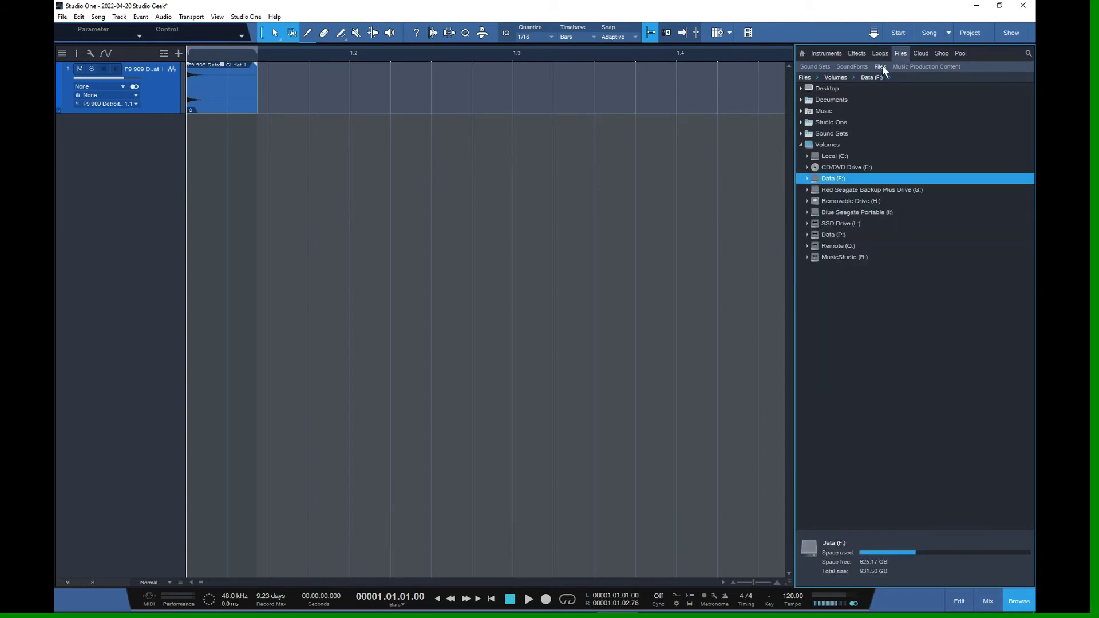
pyautogui.click(807, 178)
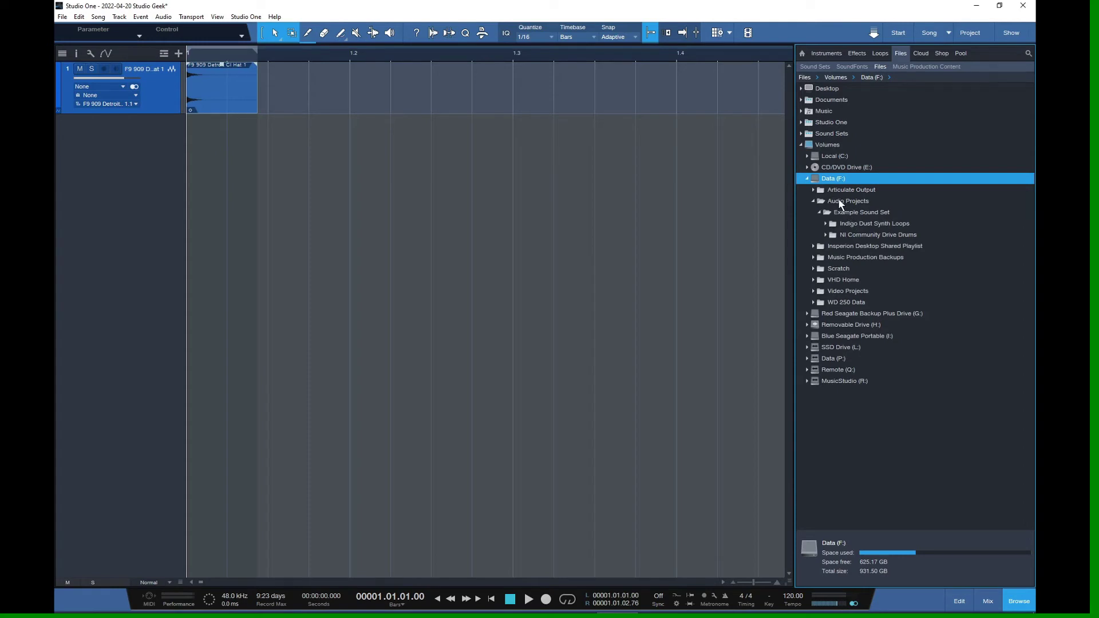
pyautogui.click(850, 211)
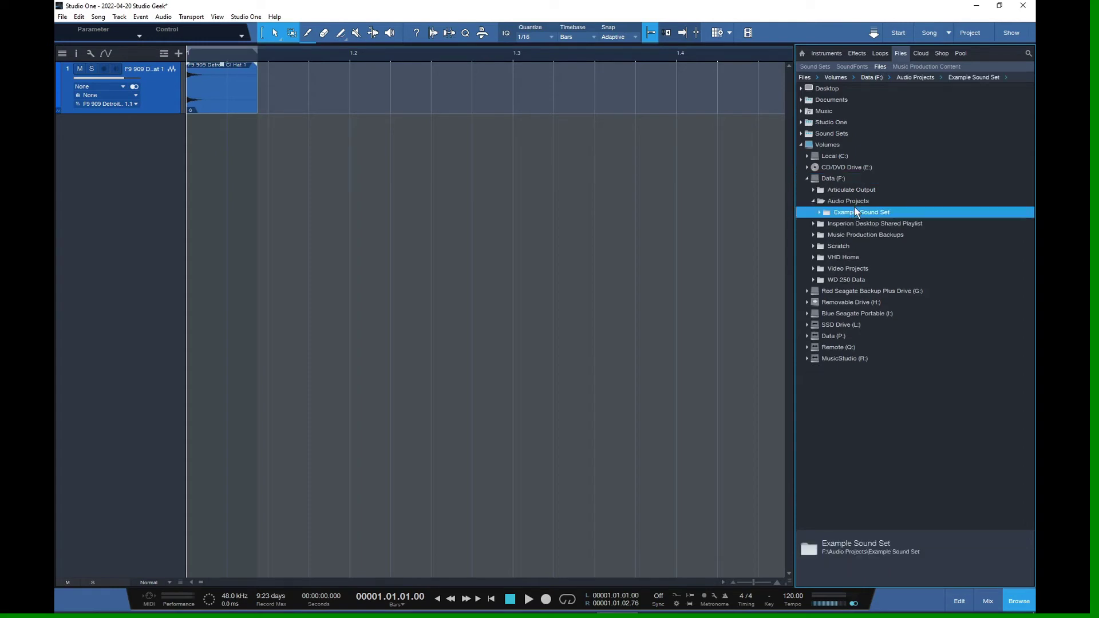
pyautogui.click(824, 223)
pyautogui.click(826, 224)
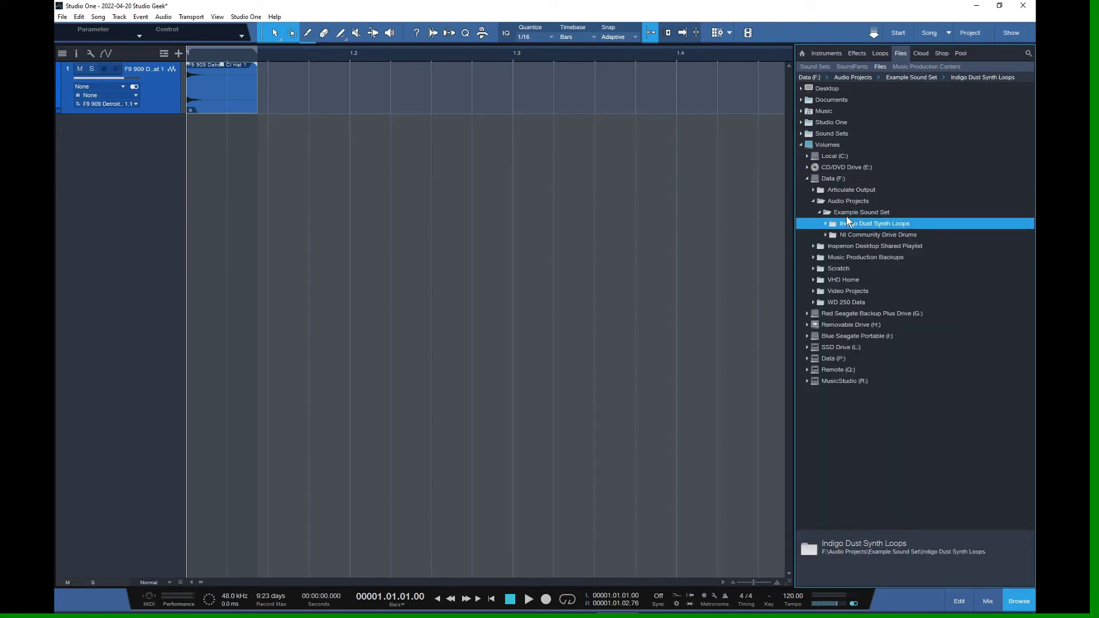
# View the Public Documents and Audio Projects folders in File Explorer, and minimize both windows
pyautogui.moveTo(293, 613)
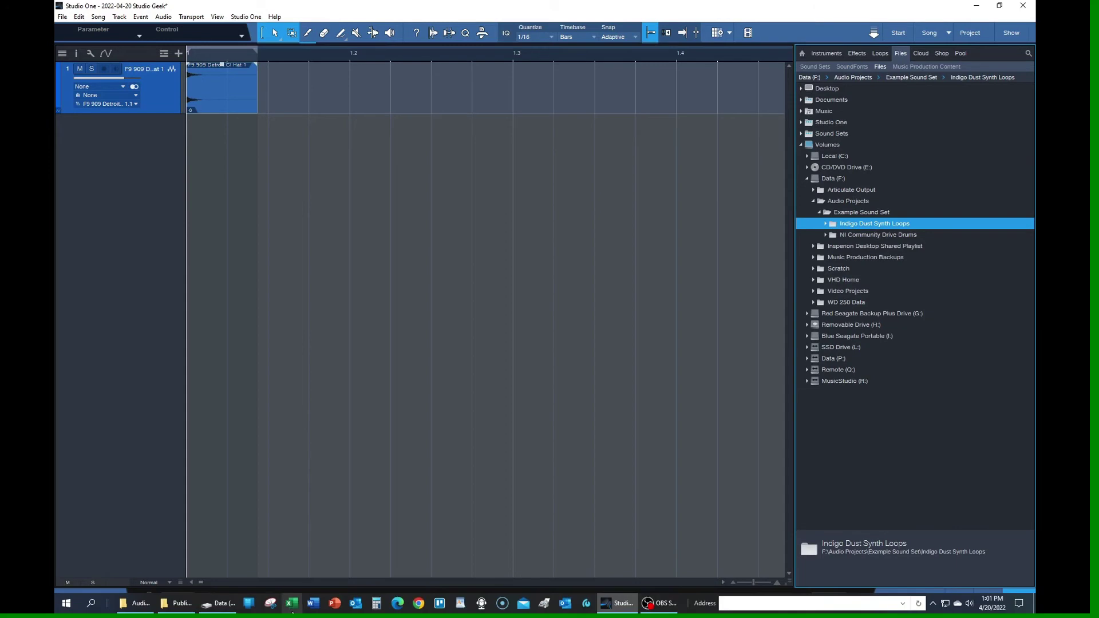
pyautogui.click(174, 604)
pyautogui.click(151, 605)
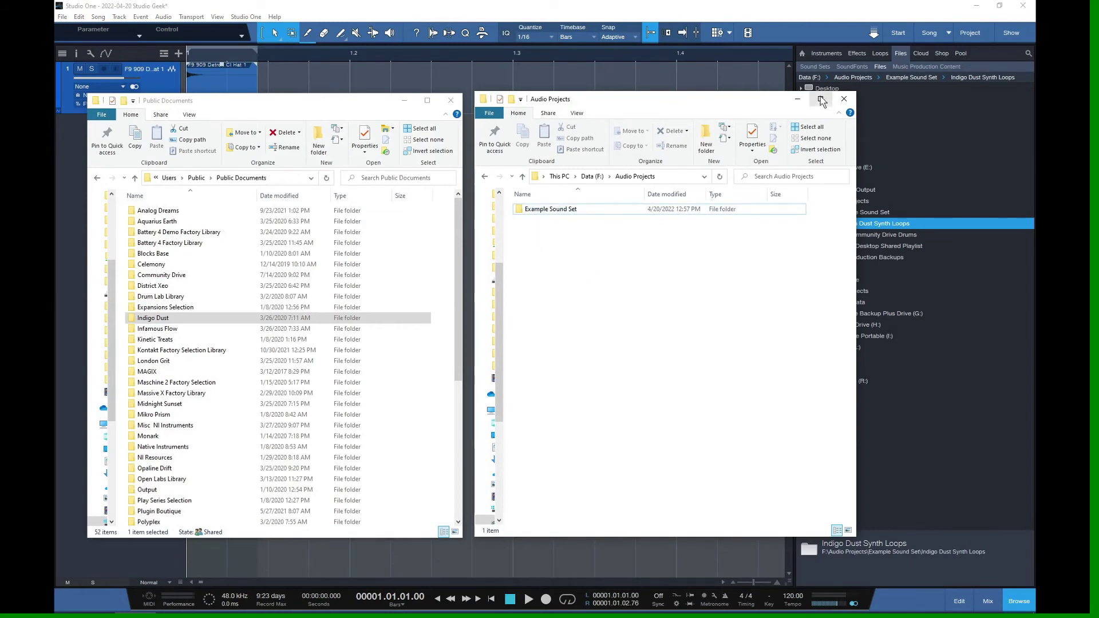
pyautogui.click(798, 99)
pyautogui.click(404, 100)
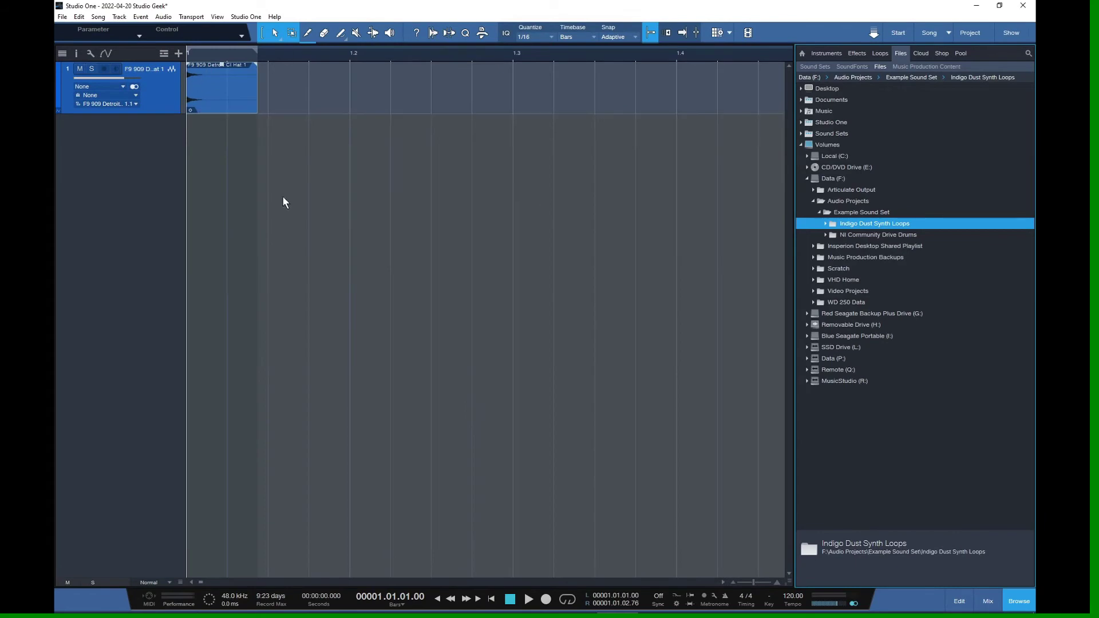
# Start mounting the Example Sound Set folder as a sound set, declining to modify its identifier
pyautogui.doubleClick(846, 212)
pyautogui.rightClick(847, 211)
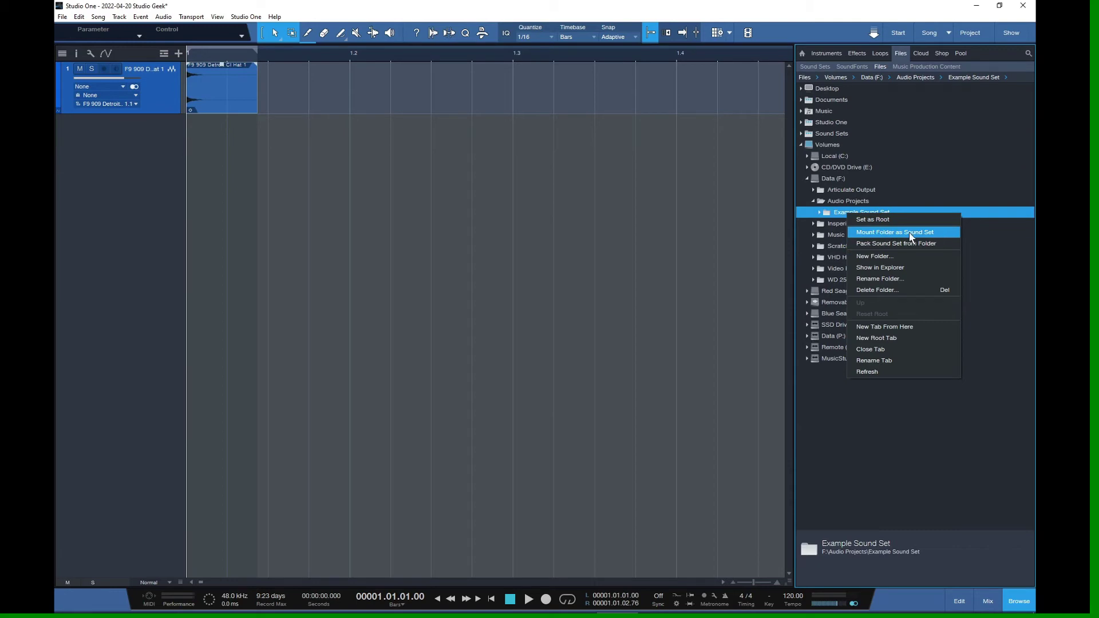
pyautogui.click(879, 231)
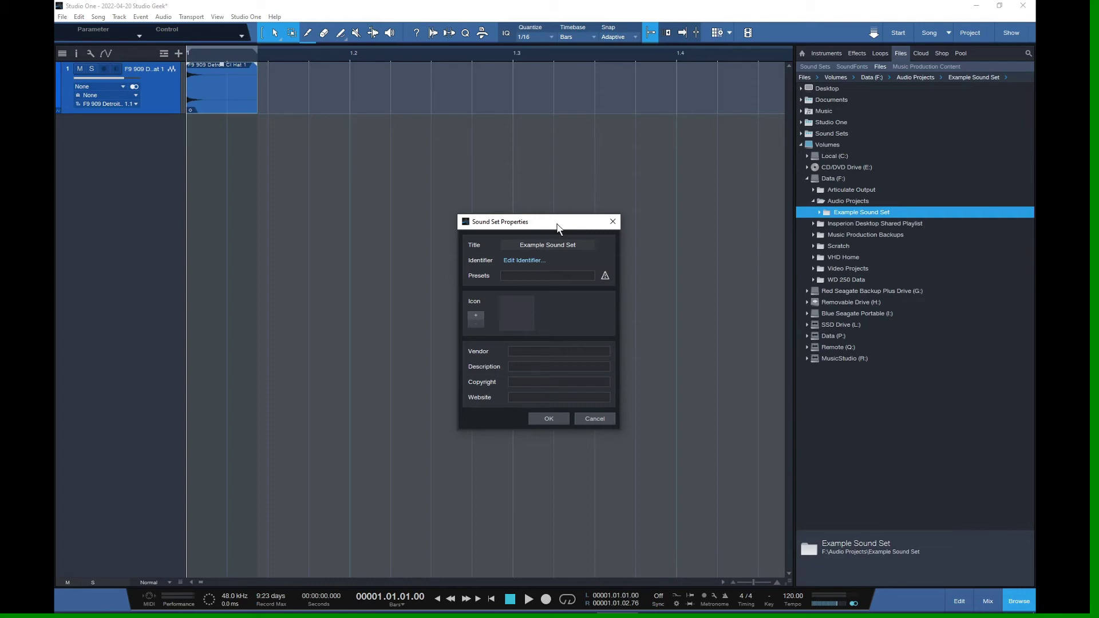
pyautogui.click(531, 262)
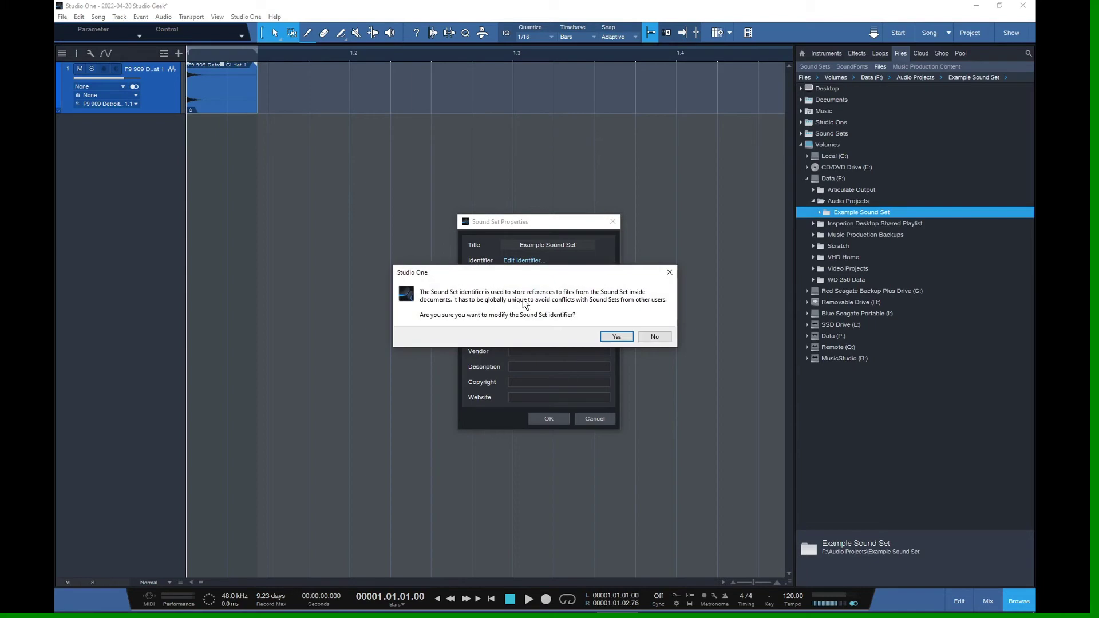
pyautogui.click(656, 339)
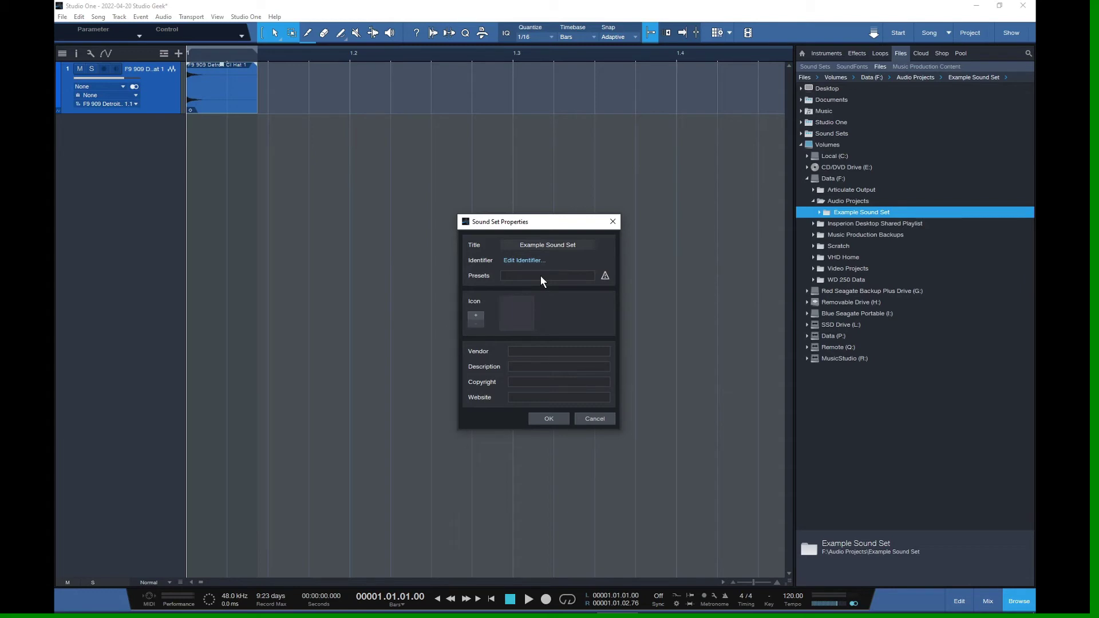
# Use geek.jpg as the sound set's icon and confirm the sound set properties
pyautogui.click(474, 318)
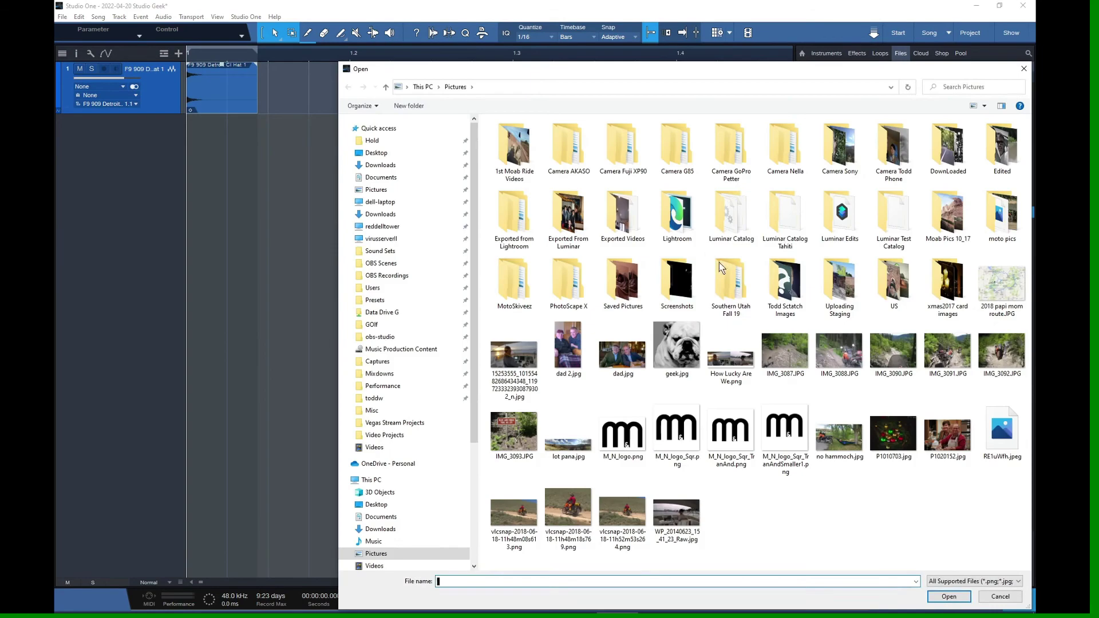
pyautogui.click(677, 349)
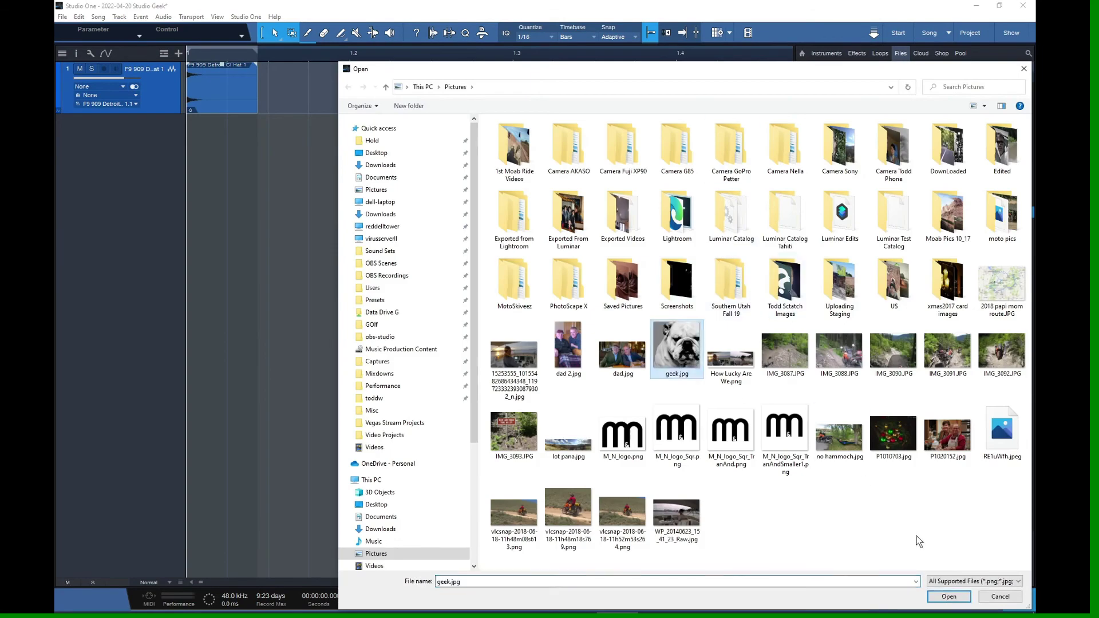
pyautogui.click(949, 596)
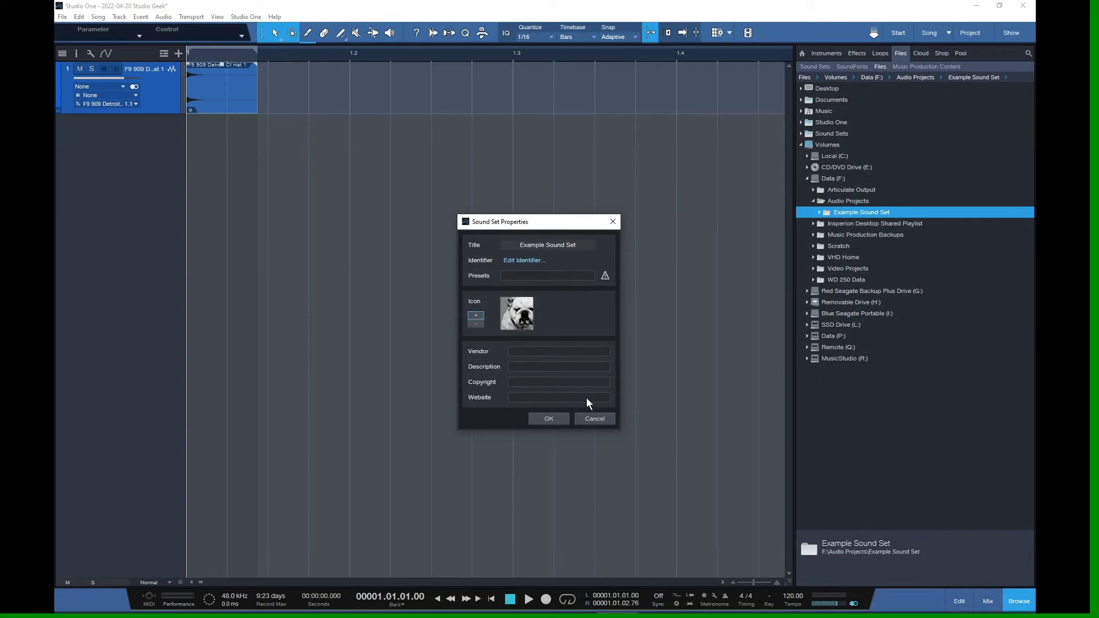
pyautogui.click(548, 418)
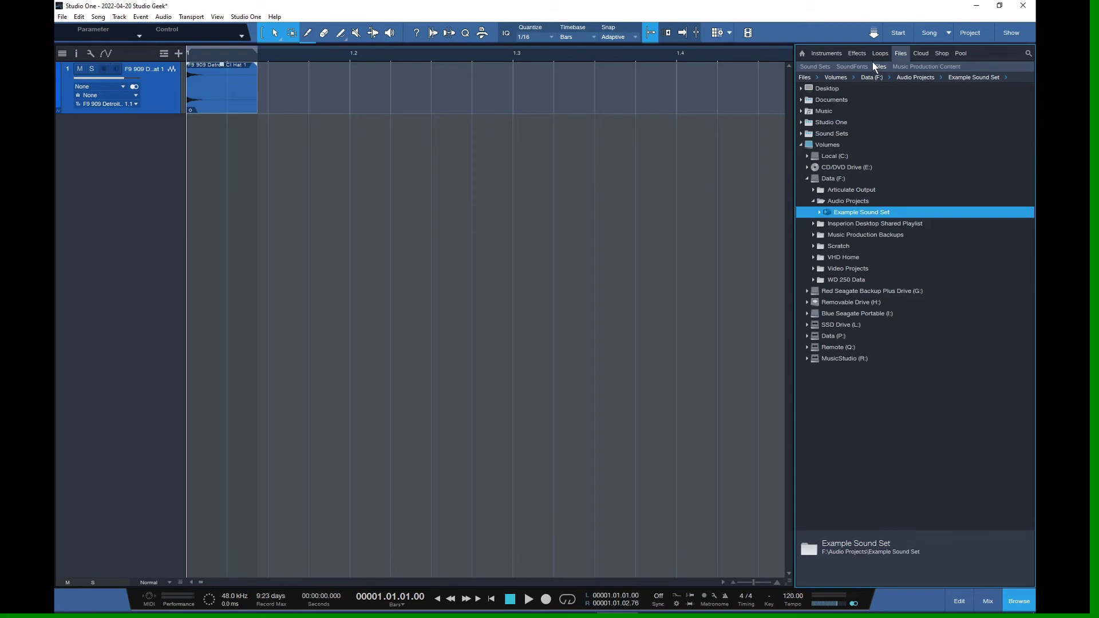
# Browse the SoundFonts, instruments and sound sets lists to check for the mounted Example Sound Set
pyautogui.click(852, 67)
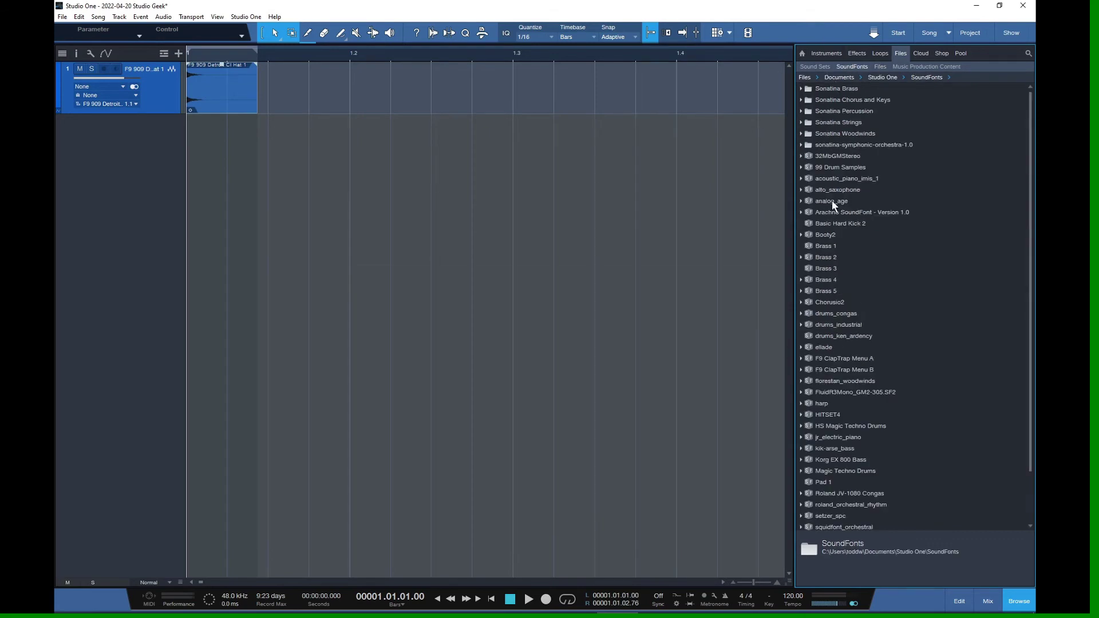
pyautogui.click(821, 53)
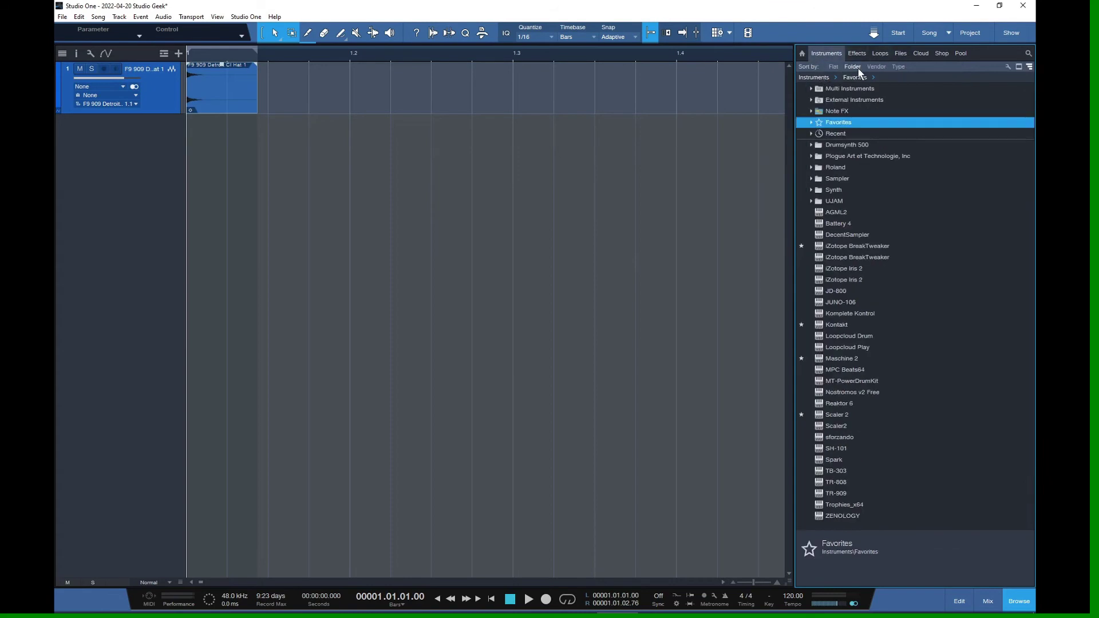
pyautogui.click(902, 50)
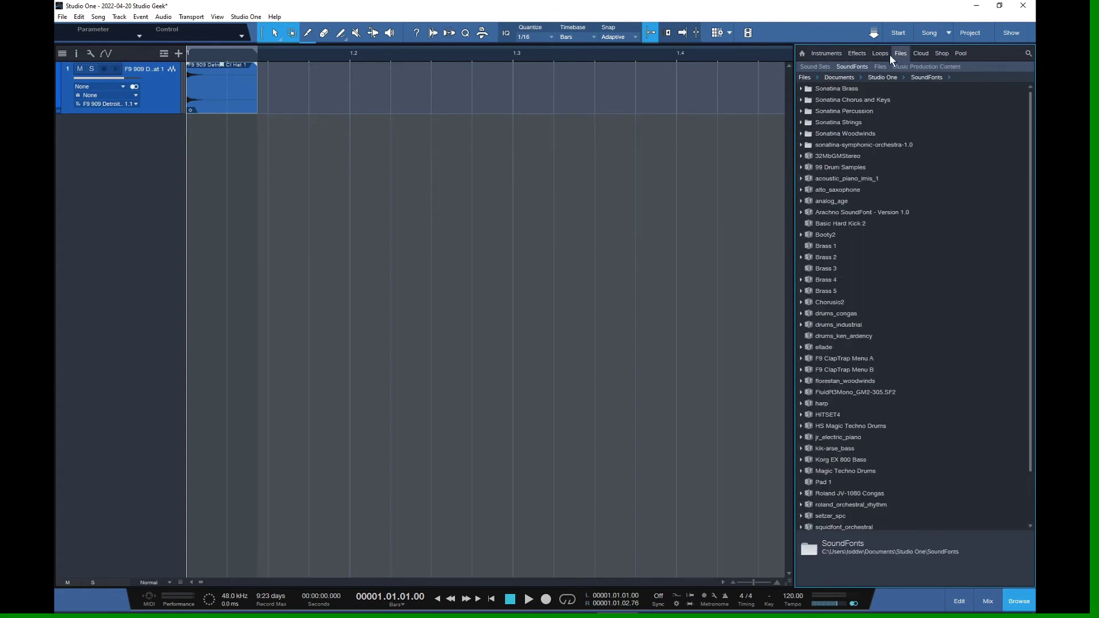
pyautogui.click(819, 65)
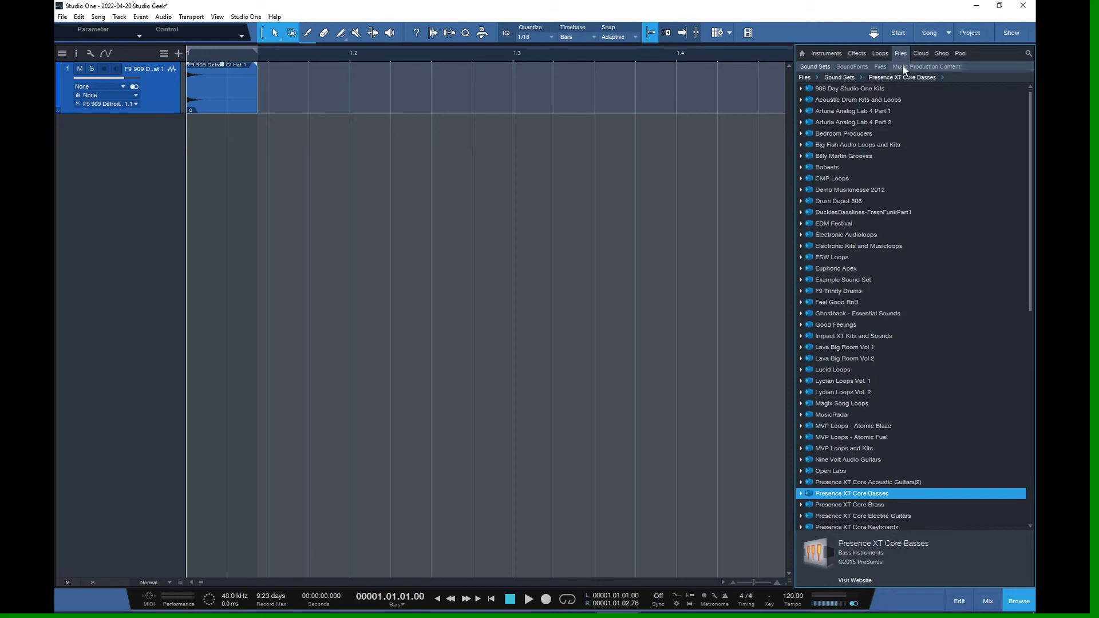
# Export the F9 909 Detroit Cl Hat 1 event as a Wave File into the Example Sound Set folder under Audio Projects
pyautogui.click(880, 66)
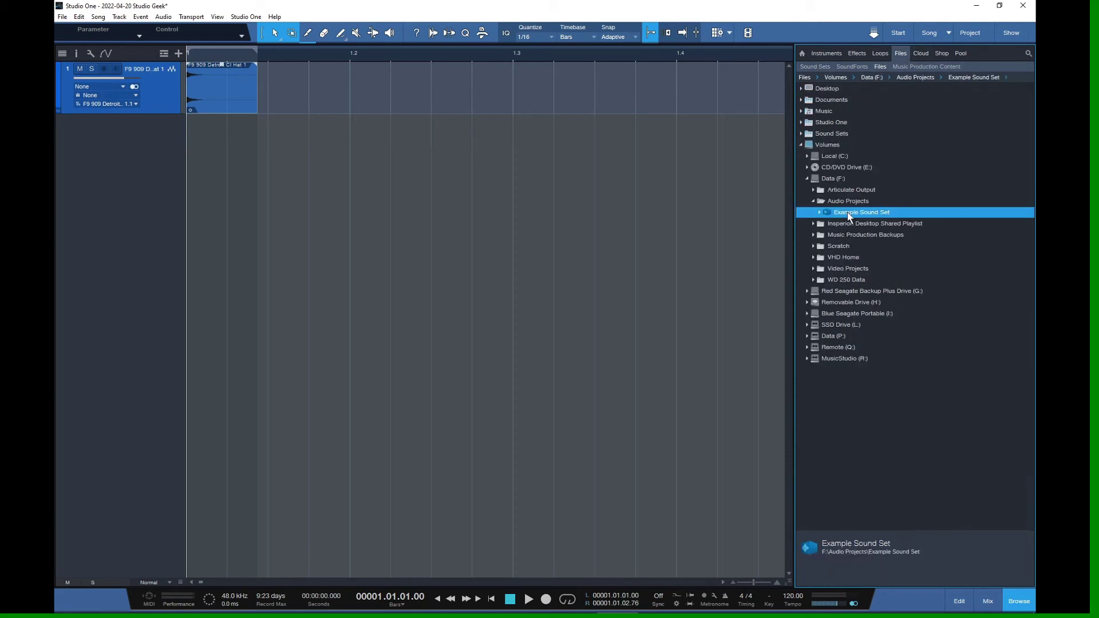
pyautogui.click(819, 212)
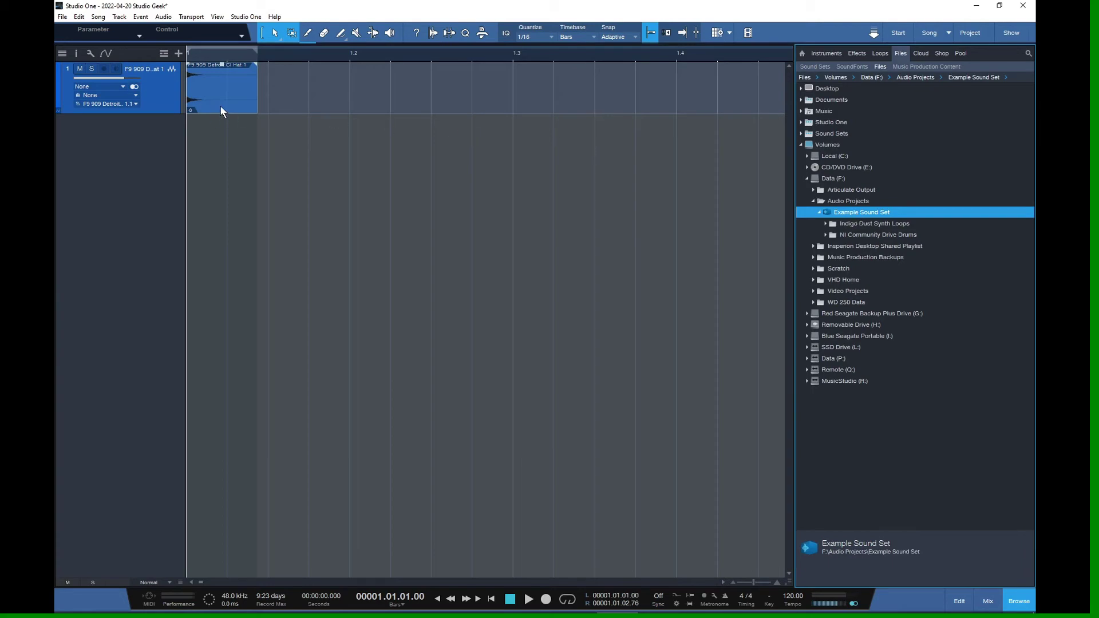
pyautogui.moveTo(221, 110); pyautogui.dragTo(847, 211)
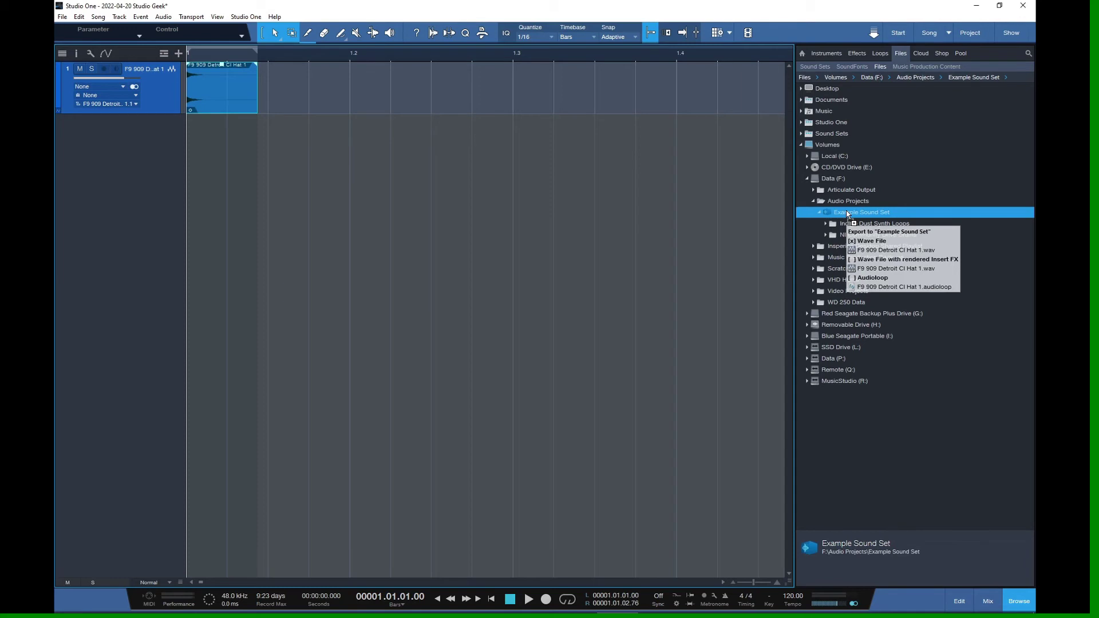
pyautogui.moveTo(846, 211); pyautogui.dragTo(800, 208)
pyautogui.press('shift')
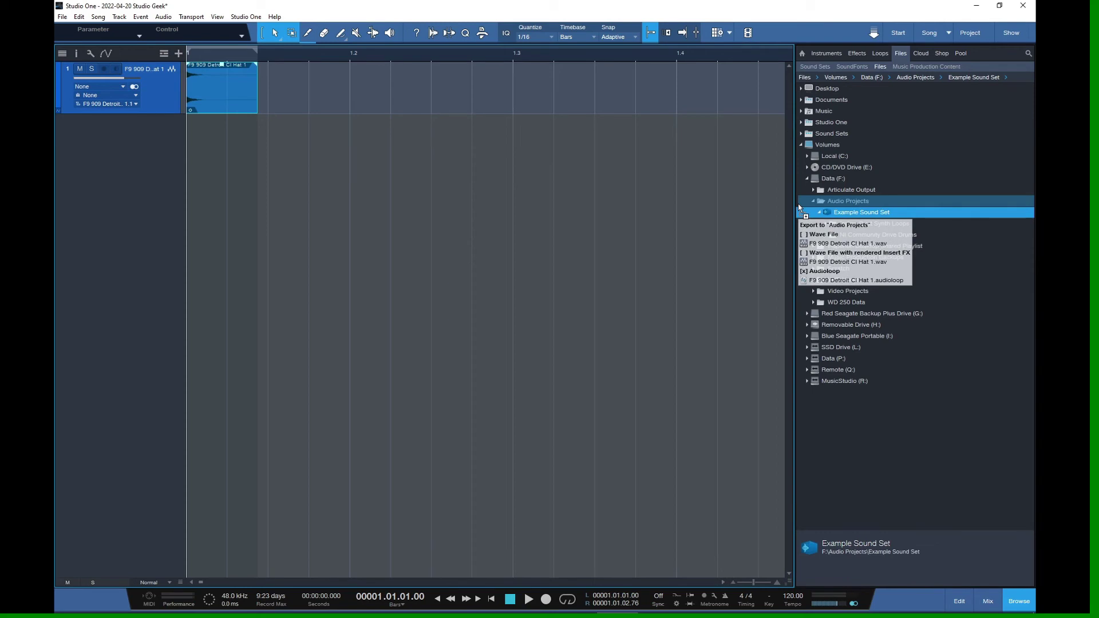
pyautogui.moveTo(800, 208); pyautogui.dragTo(854, 217)
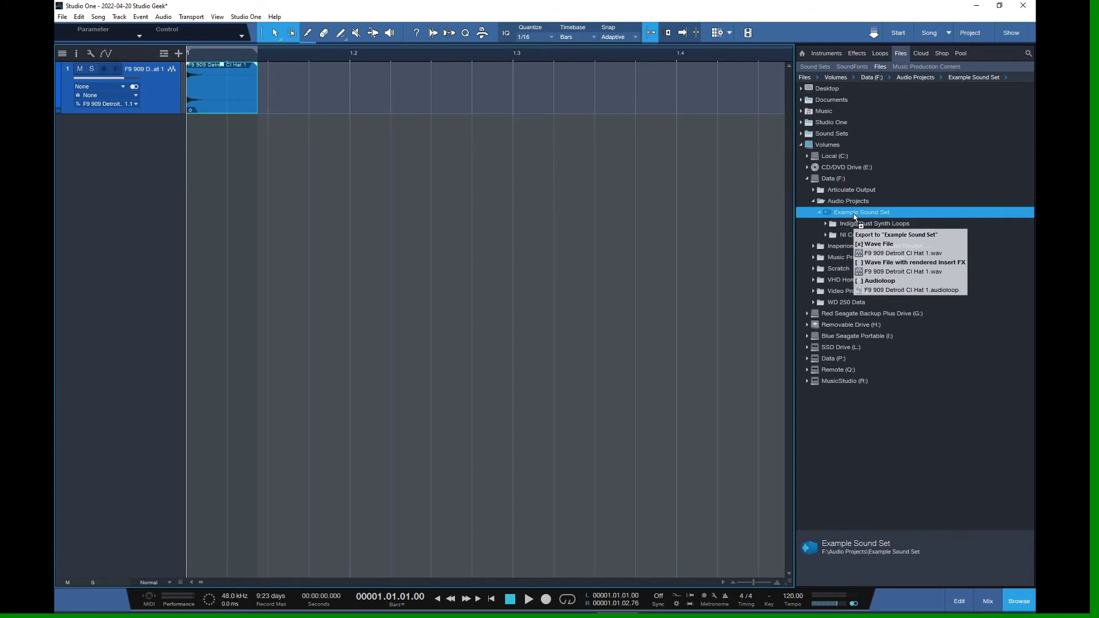
pyautogui.moveTo(854, 218); pyautogui.dragTo(855, 219)
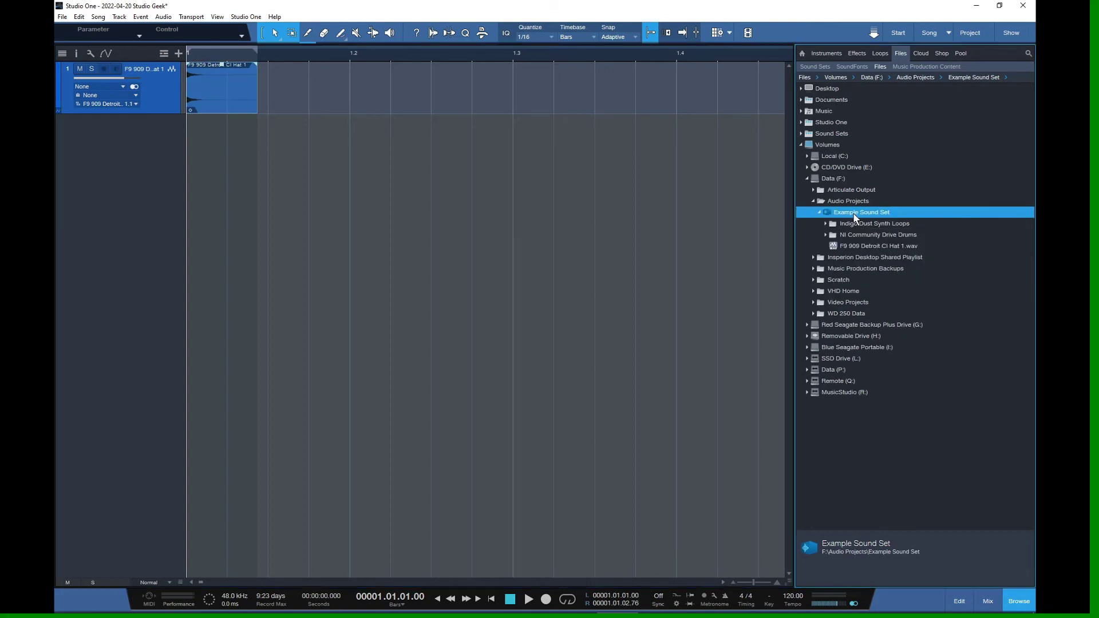
# Audition F9 909 Detroit Cl Hat 1.wav and the Lead[124] F#m Amsterdamm.wav loop in Indigo Dust Synth Loops
pyautogui.click(849, 245)
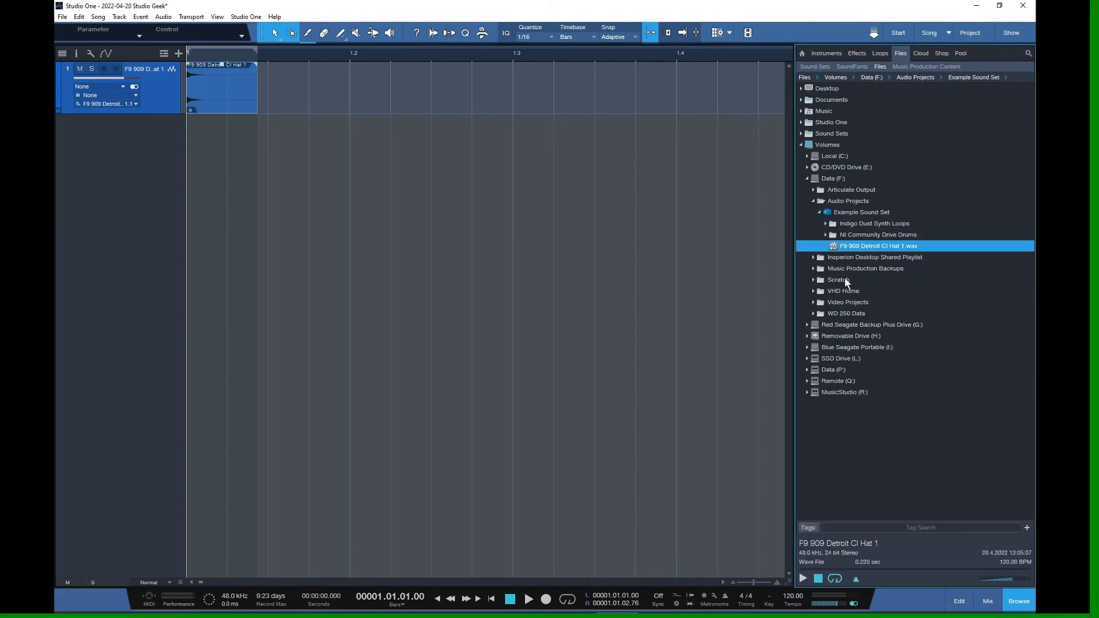
pyautogui.click(803, 579)
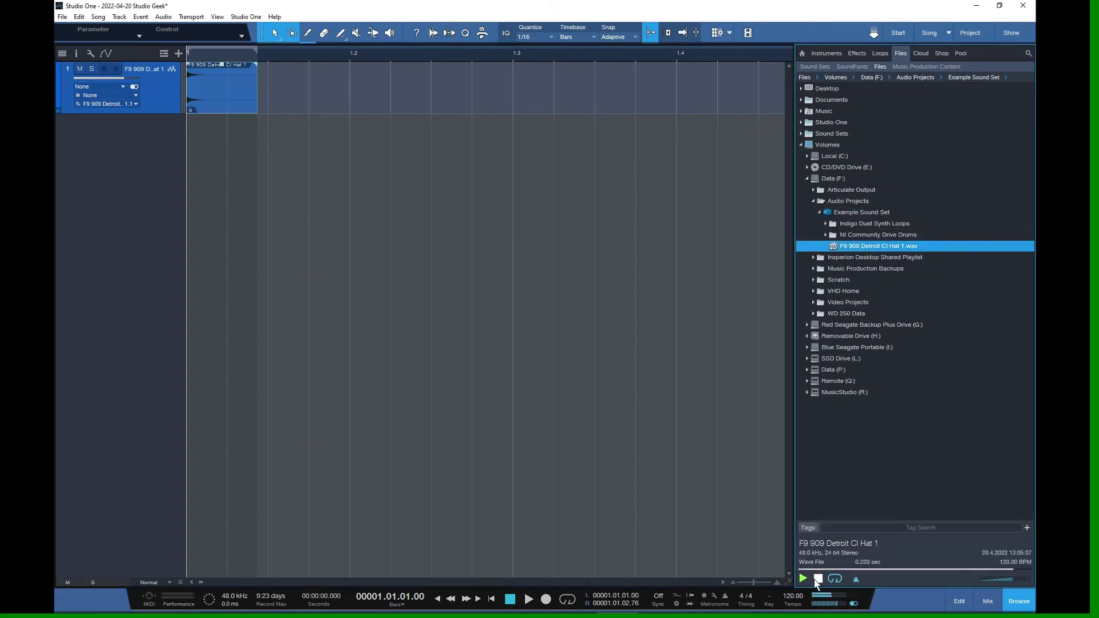
pyautogui.click(817, 580)
pyautogui.click(826, 236)
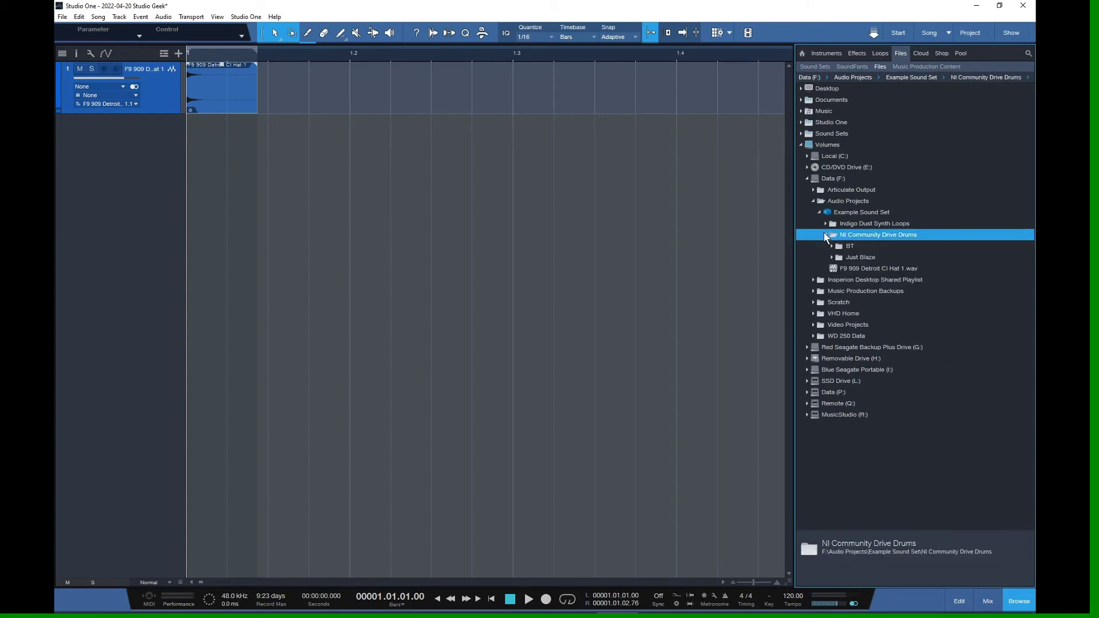
pyautogui.click(826, 225)
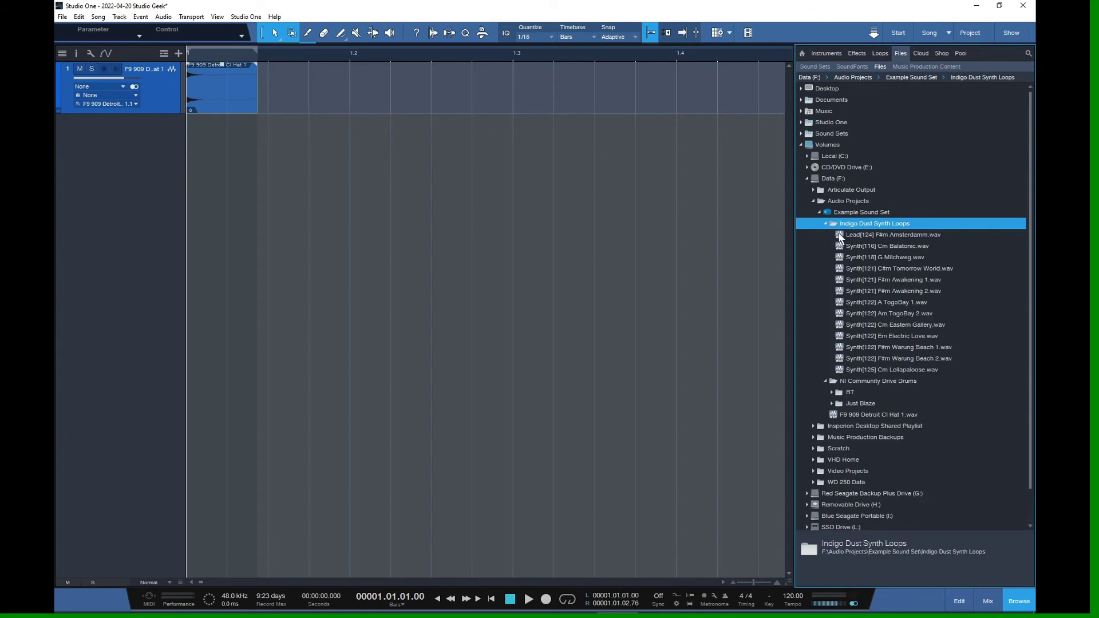
pyautogui.click(843, 235)
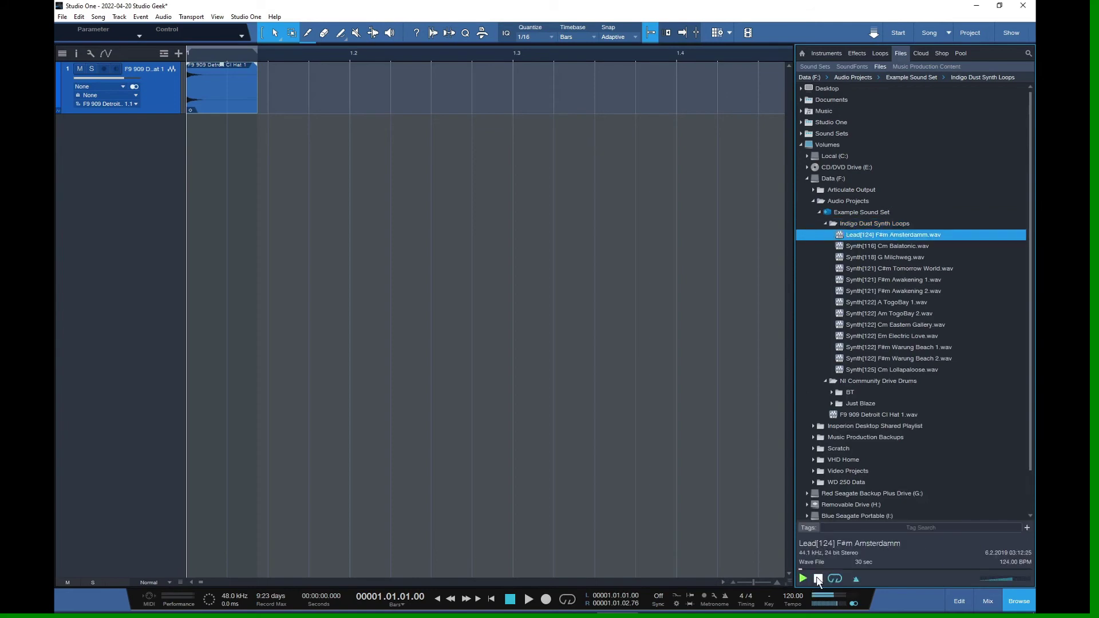
pyautogui.click(825, 224)
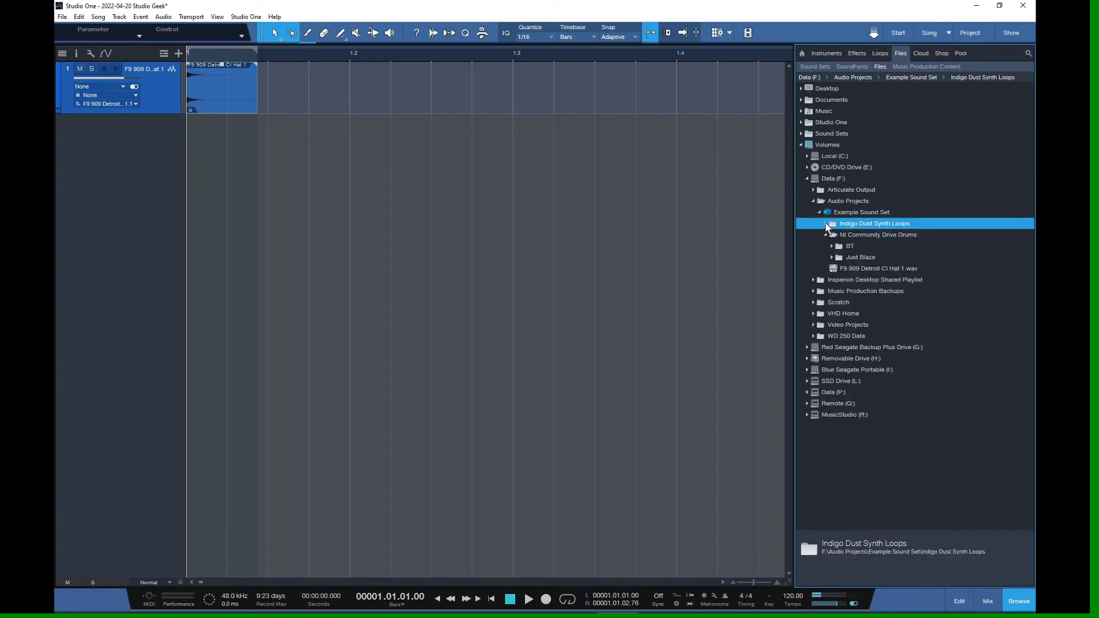
# Audition Kick BT Vintage Modern 1, 10, 2 and 3 in the BT folder, and collapse the Example Sound Set folders
pyautogui.click(832, 246)
pyautogui.click(853, 257)
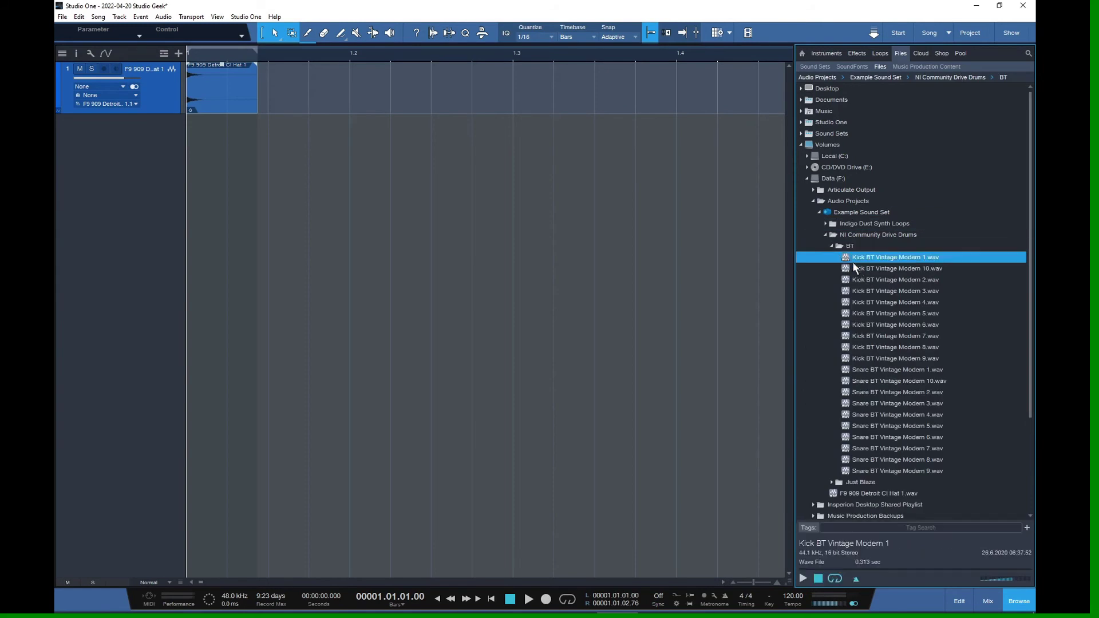
pyautogui.click(803, 578)
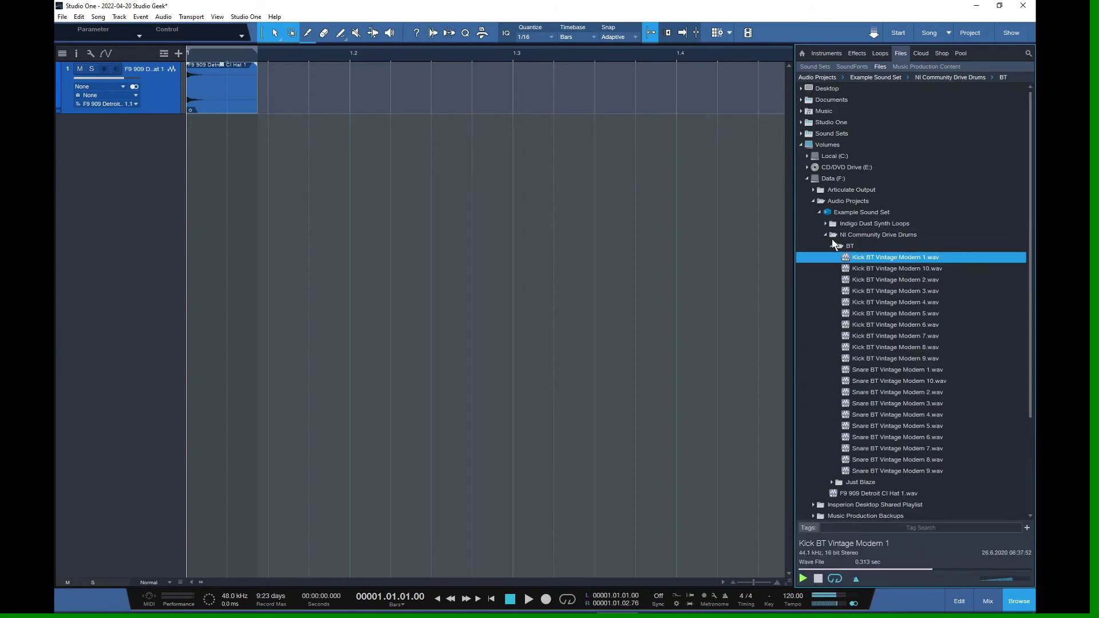
pyautogui.click(859, 268)
pyautogui.click(861, 280)
pyautogui.click(858, 292)
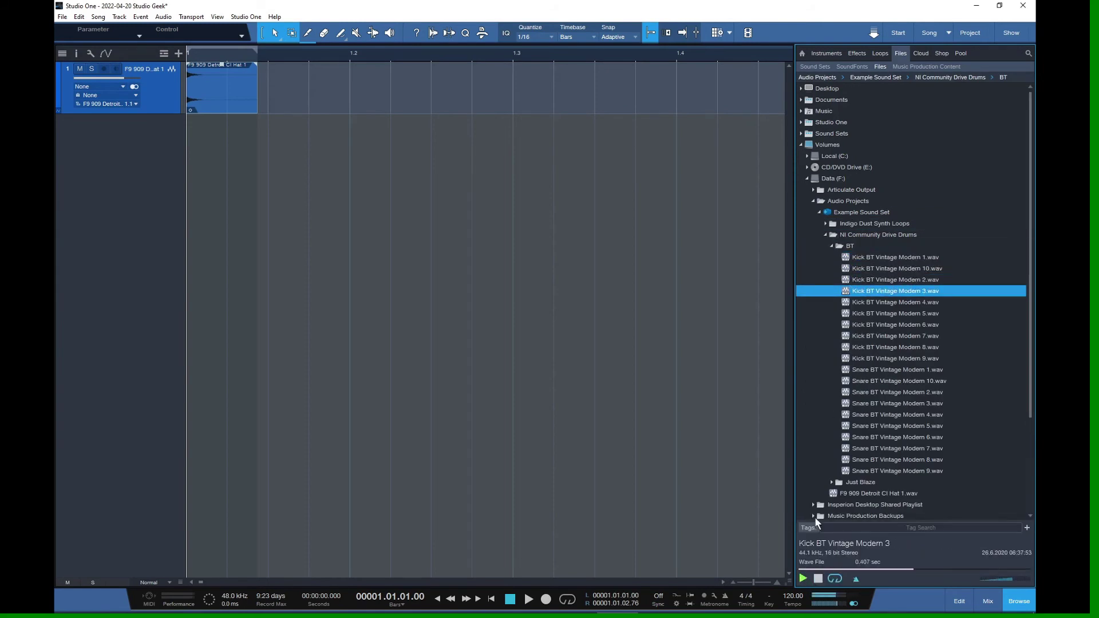
pyautogui.click(831, 246)
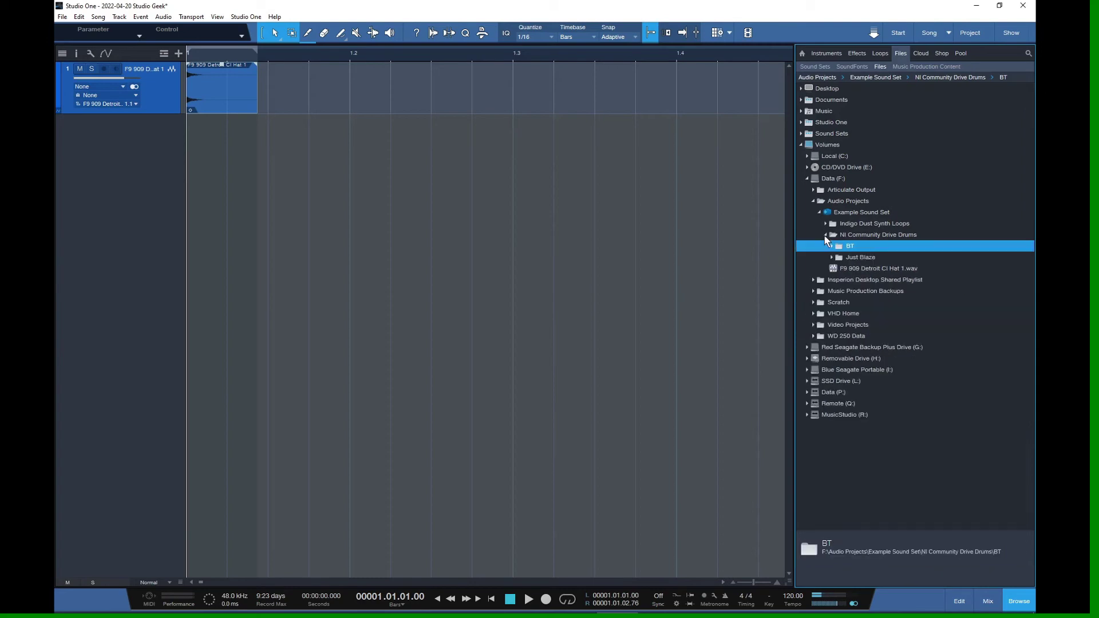
pyautogui.click(824, 237)
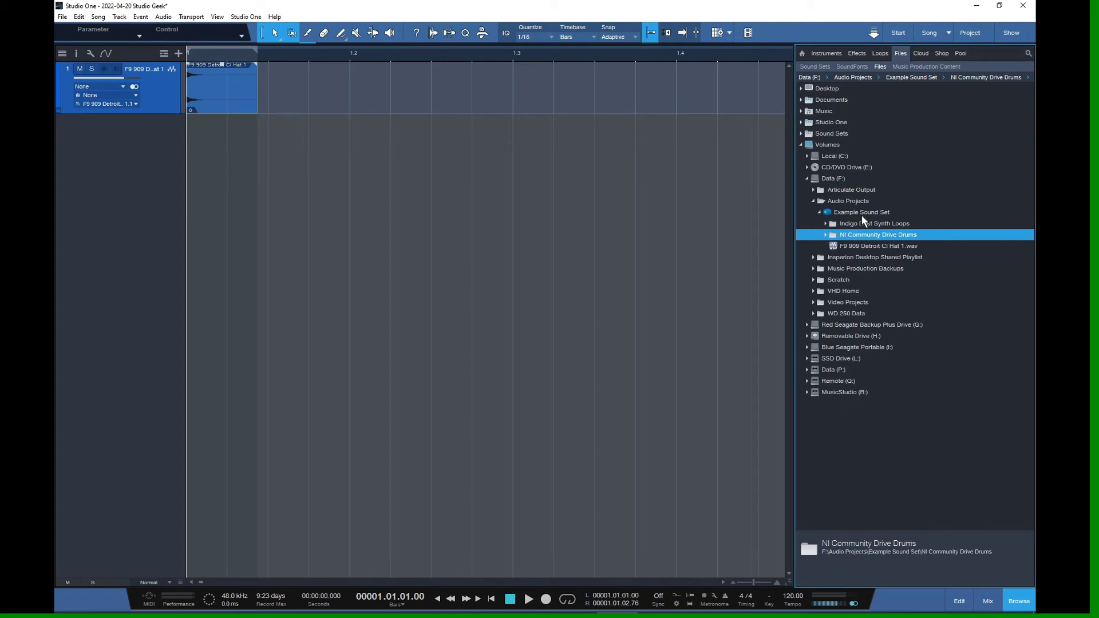
pyautogui.click(820, 211)
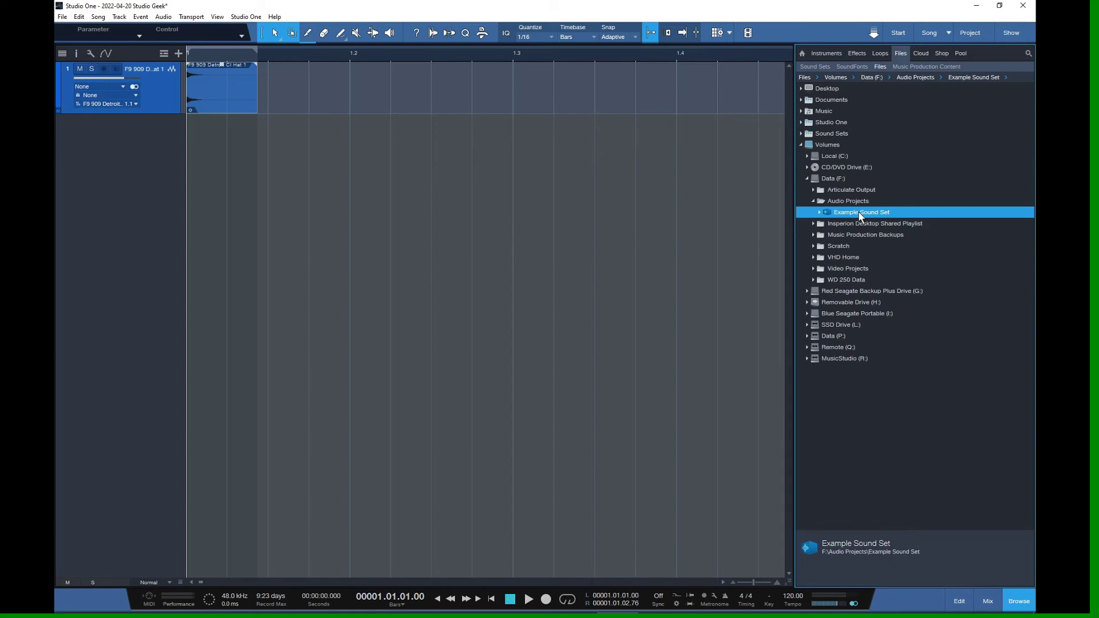
# View the SoundFonts and Sound Sets lists, and return to the file tree
pyautogui.click(848, 67)
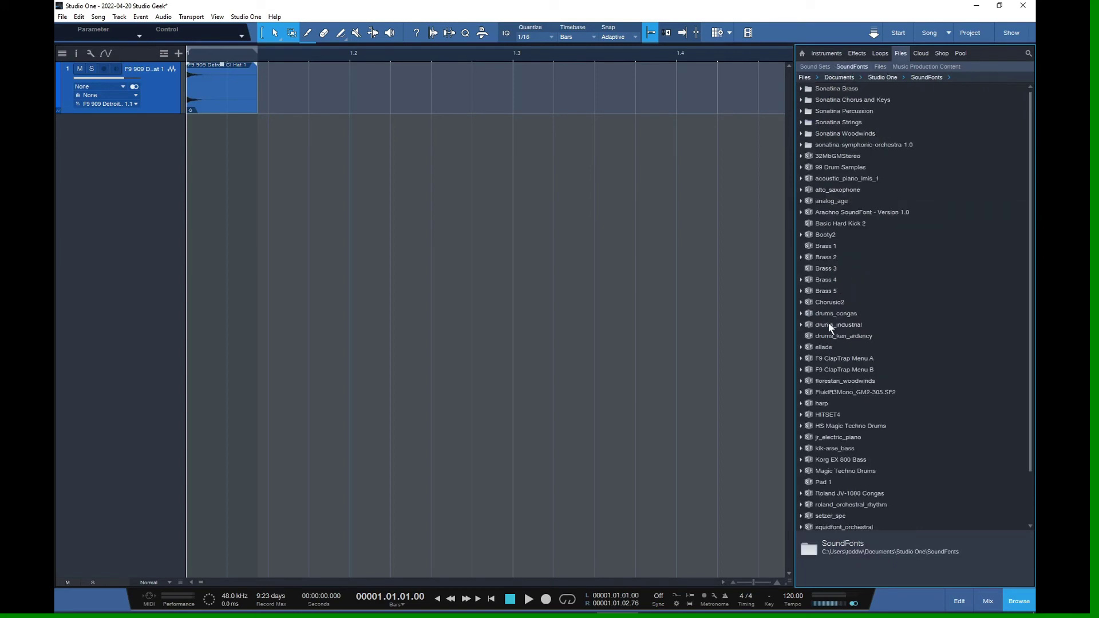
pyautogui.click(814, 67)
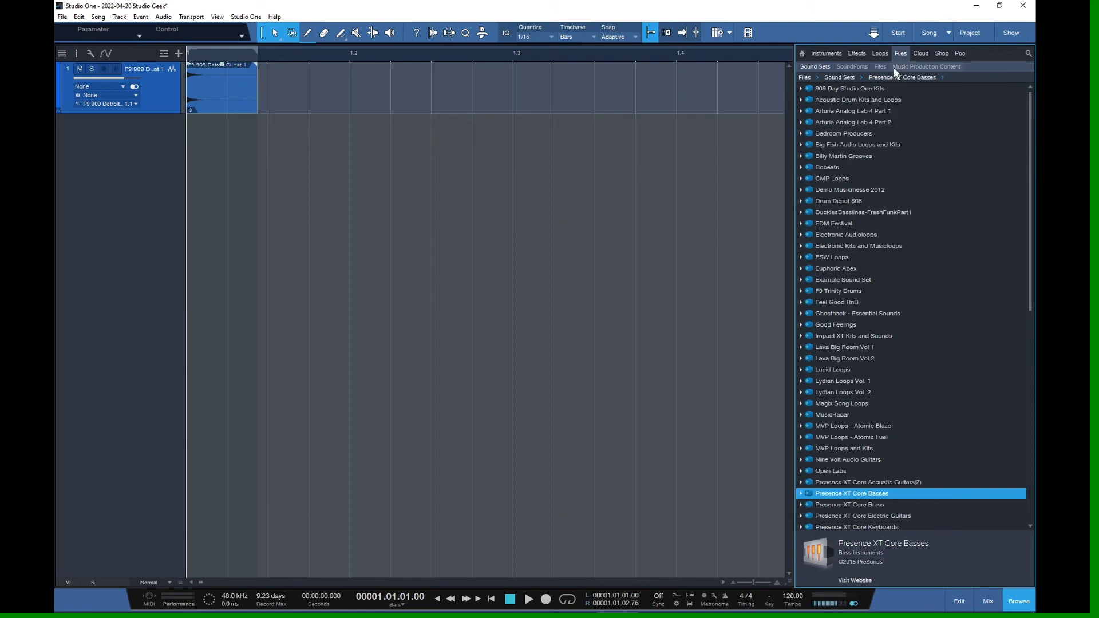
pyautogui.click(879, 67)
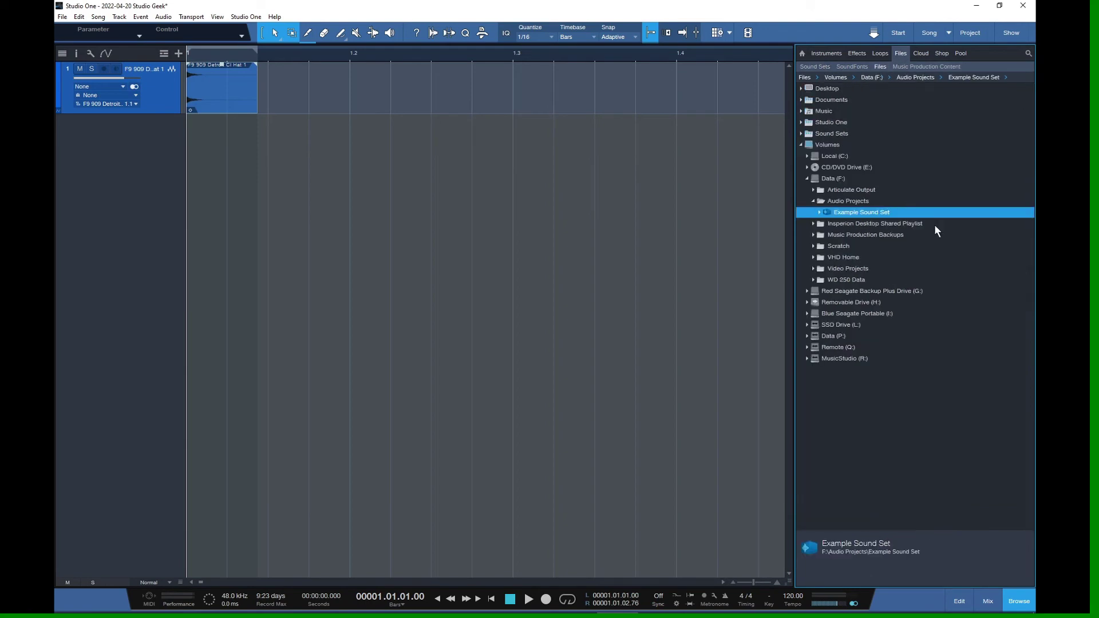
# Unmount the Example Sound Set folder and mount it again as a sound set, accepting its existing properties
pyautogui.rightClick(850, 214)
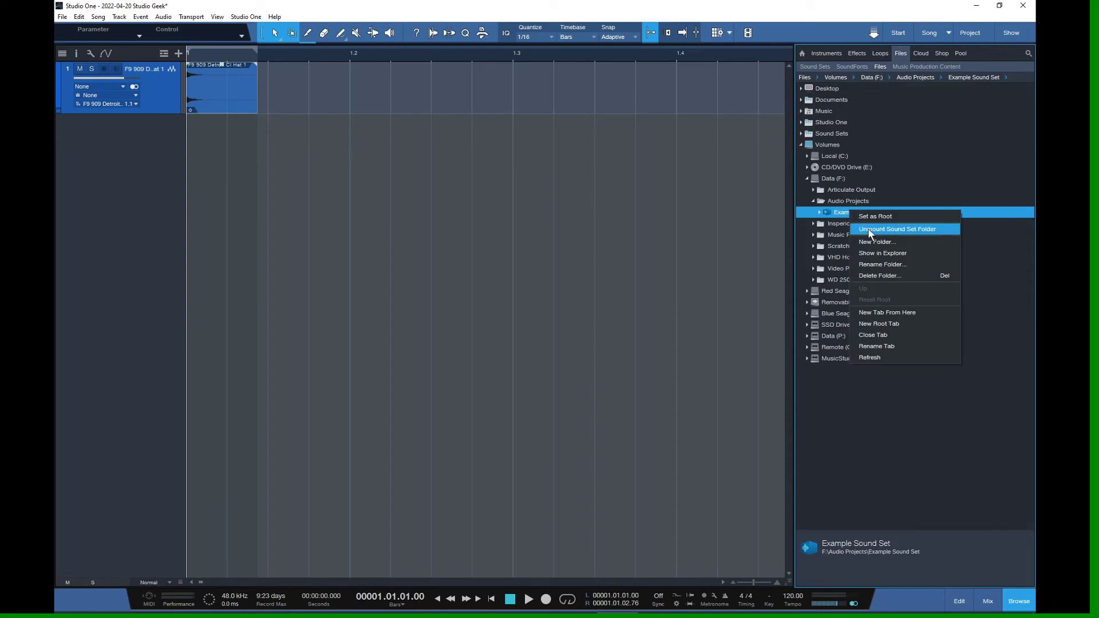
pyautogui.click(912, 229)
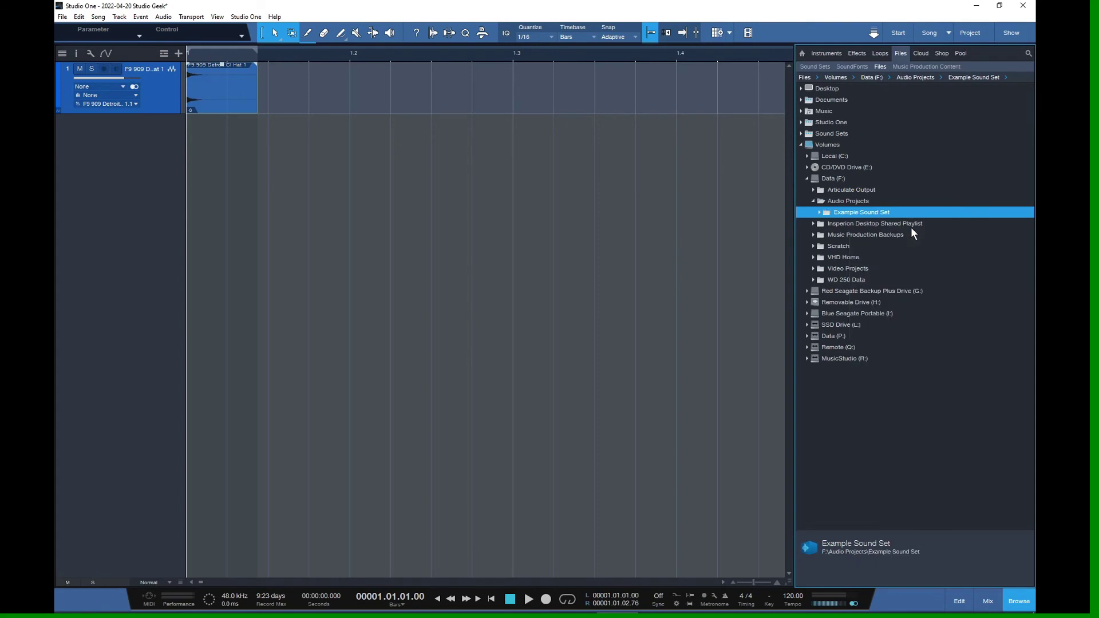
pyautogui.rightClick(844, 212)
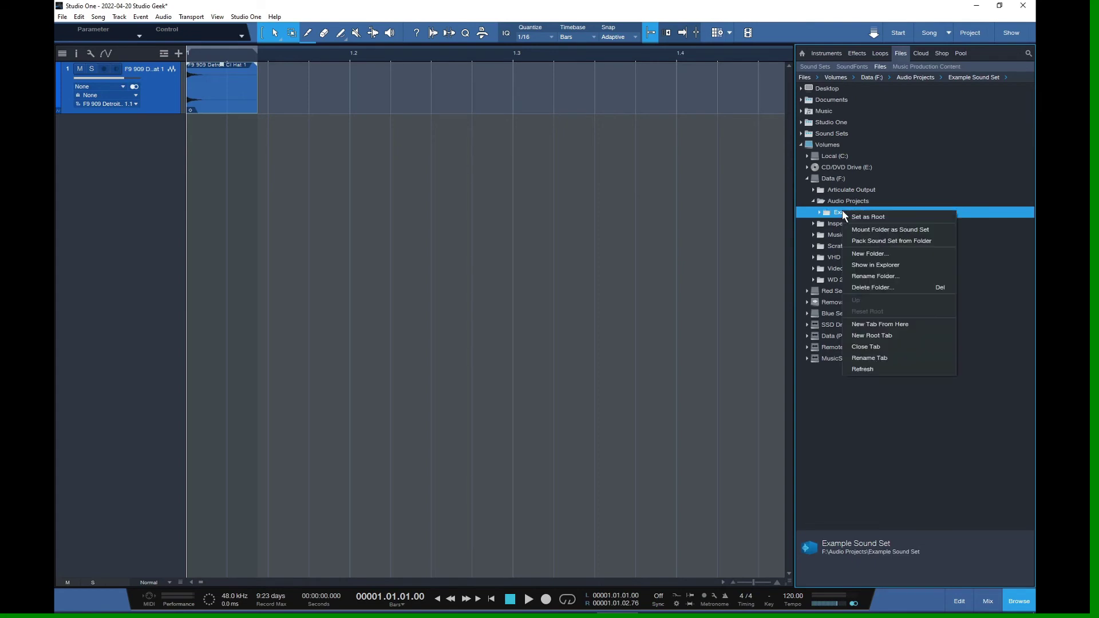
pyautogui.click(871, 229)
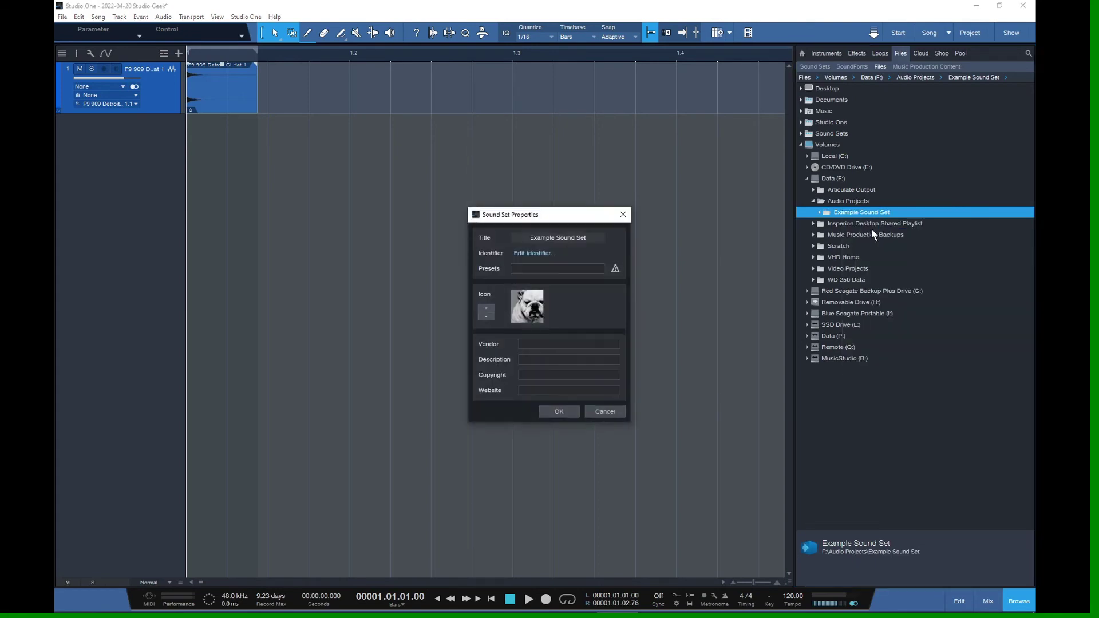
pyautogui.click(564, 412)
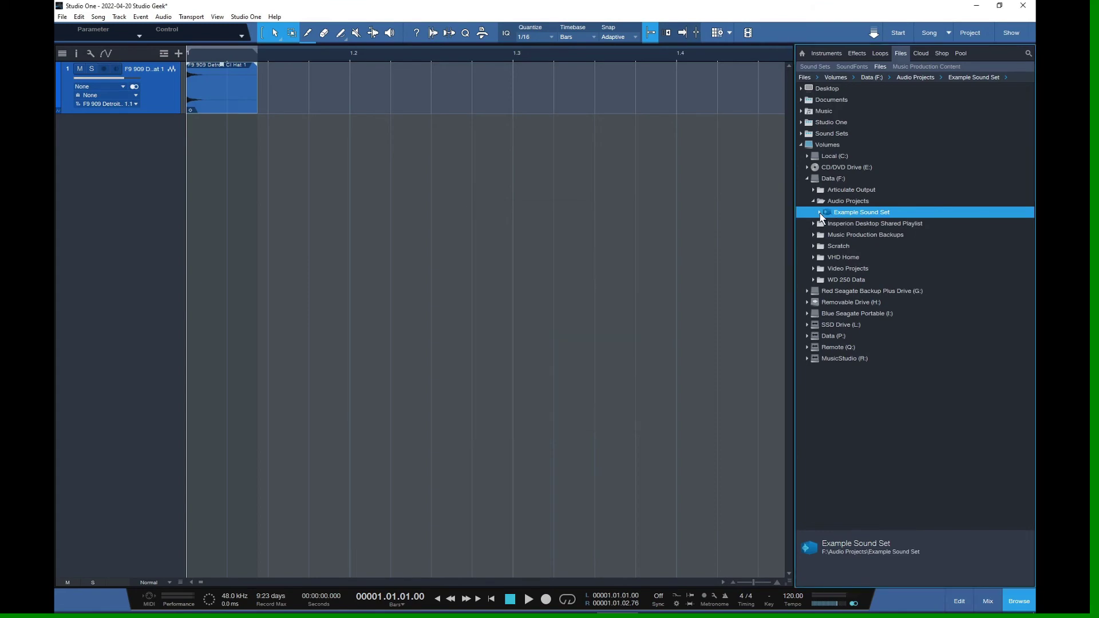
# Expand Indigo Dust Synth Loops in the Example Sound Set and audition Lead[124] F#m Amsterdamm.wav
pyautogui.click(820, 213)
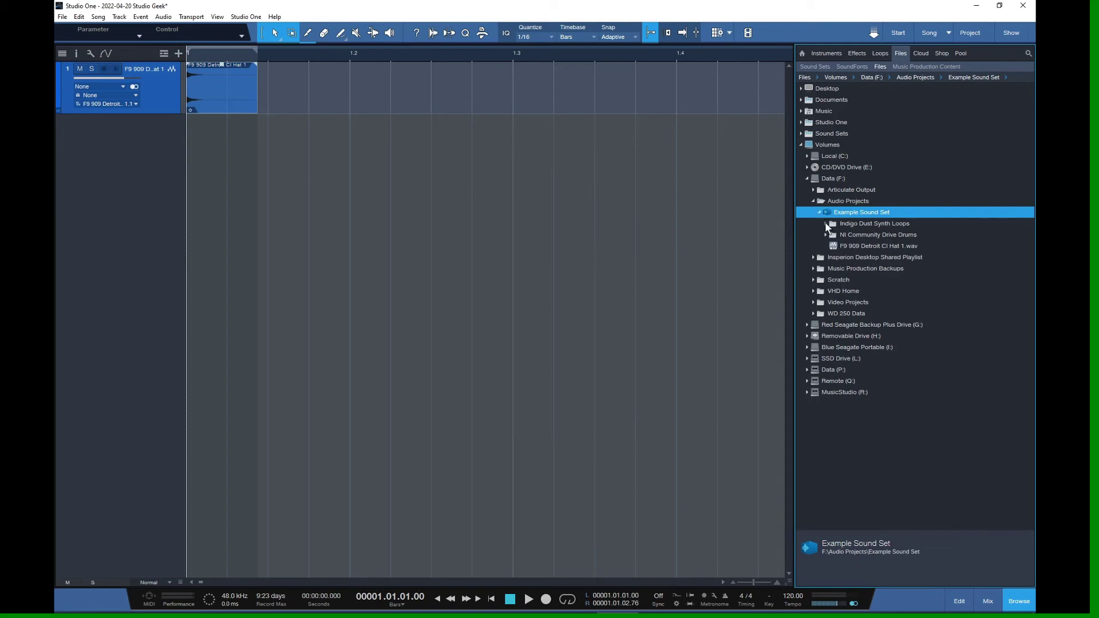
pyautogui.click(826, 224)
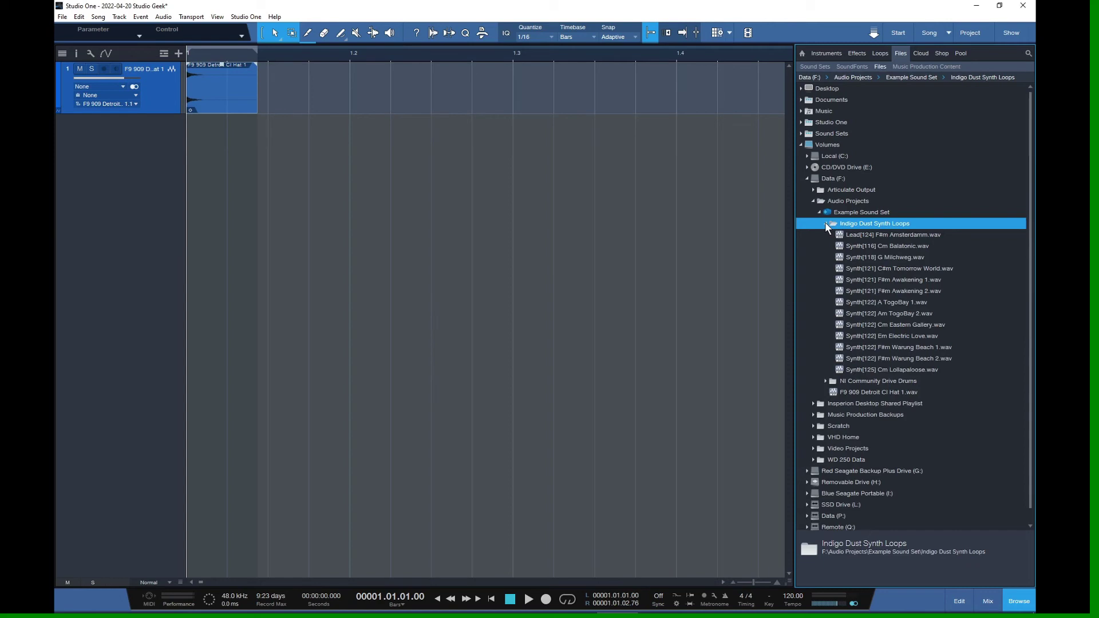
pyautogui.click(851, 235)
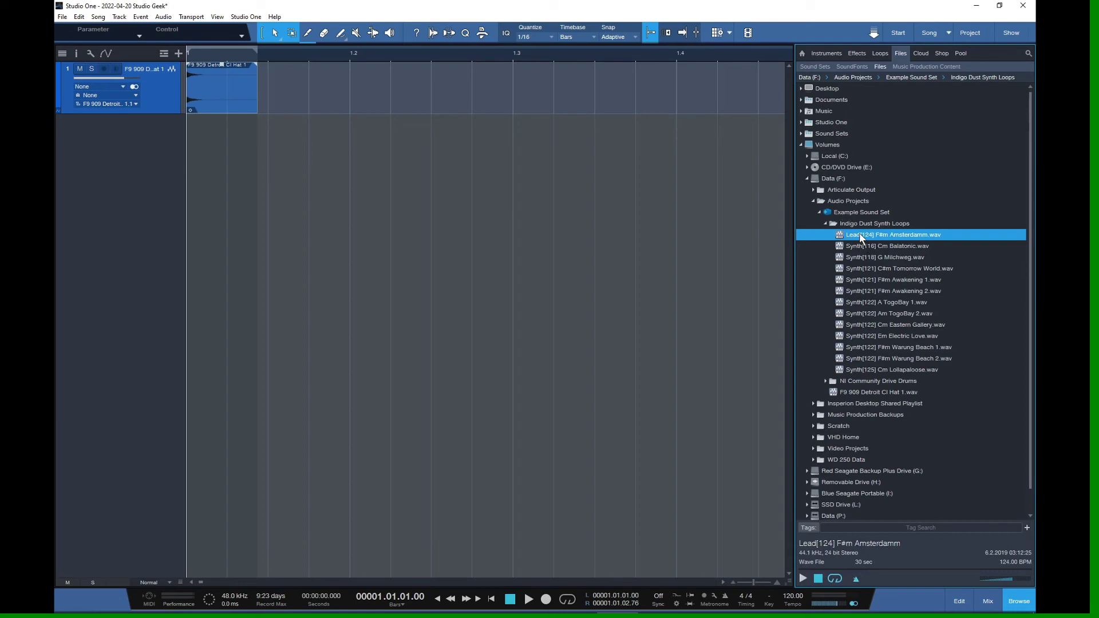
pyautogui.click(803, 579)
pyautogui.click(818, 579)
# Look through the available tag categories for the lead loop, and open the Tag Palette in a wider layout over the arrangement
pyautogui.click(1027, 529)
pyautogui.moveTo(1009, 541)
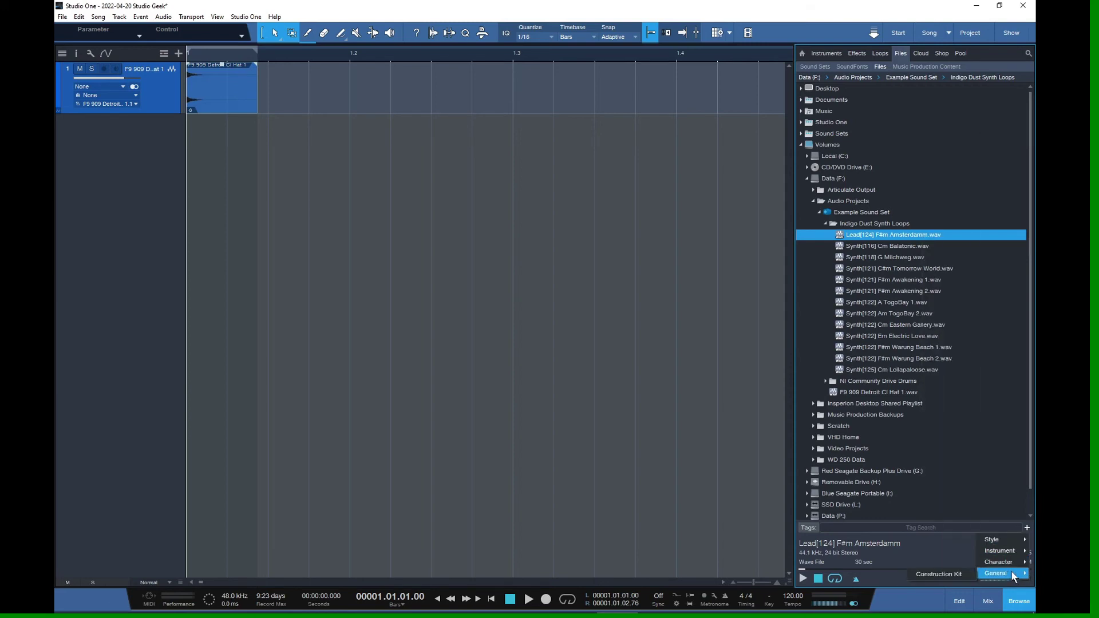
pyautogui.click(809, 528)
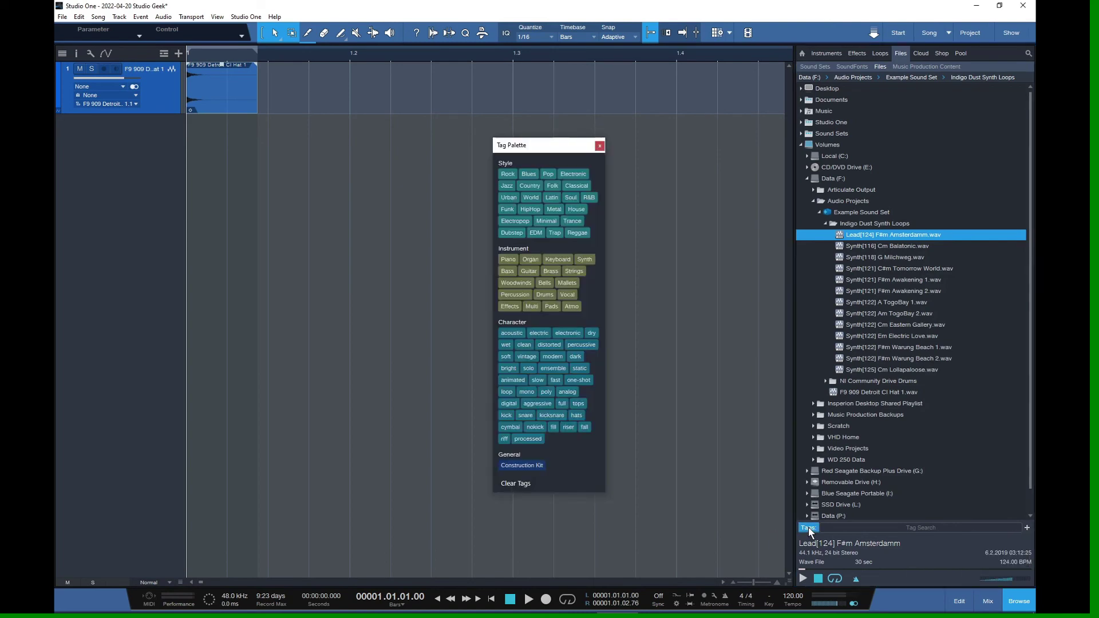
pyautogui.moveTo(551, 147); pyautogui.dragTo(618, 153)
pyautogui.moveTo(672, 313); pyautogui.dragTo(716, 312)
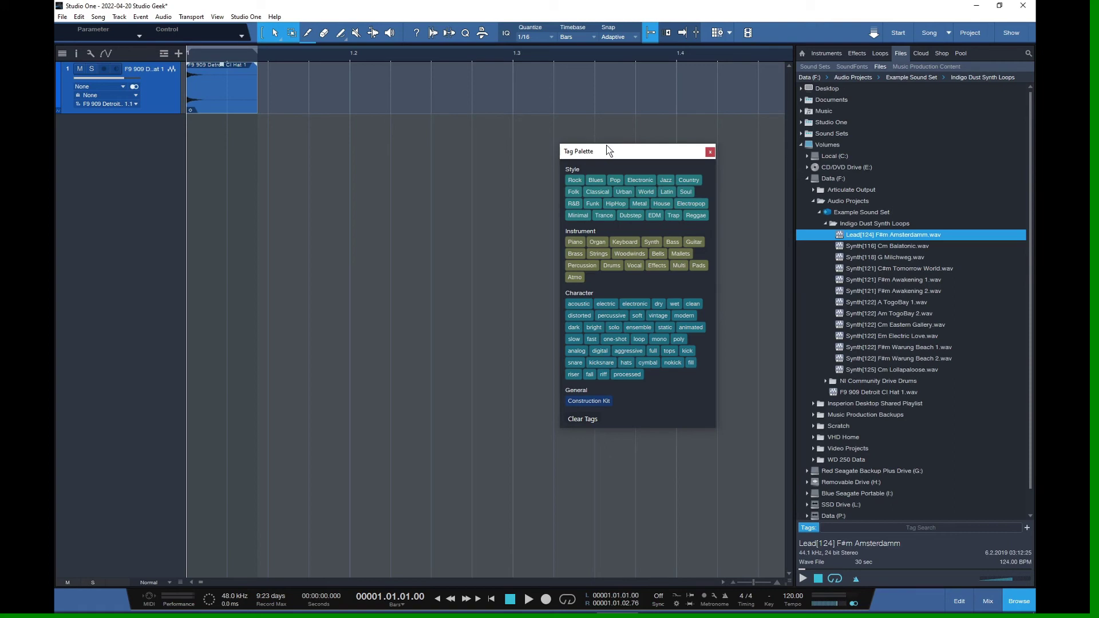
# Tag all the Indigo Dust Synth Loops files, from Lead[124] F#m Amsterdamm through Synth[125] Cm Lollapaloose, with the loop character tag
pyautogui.keyDown('shift'); pyautogui.click(858, 371); pyautogui.keyUp('shift')
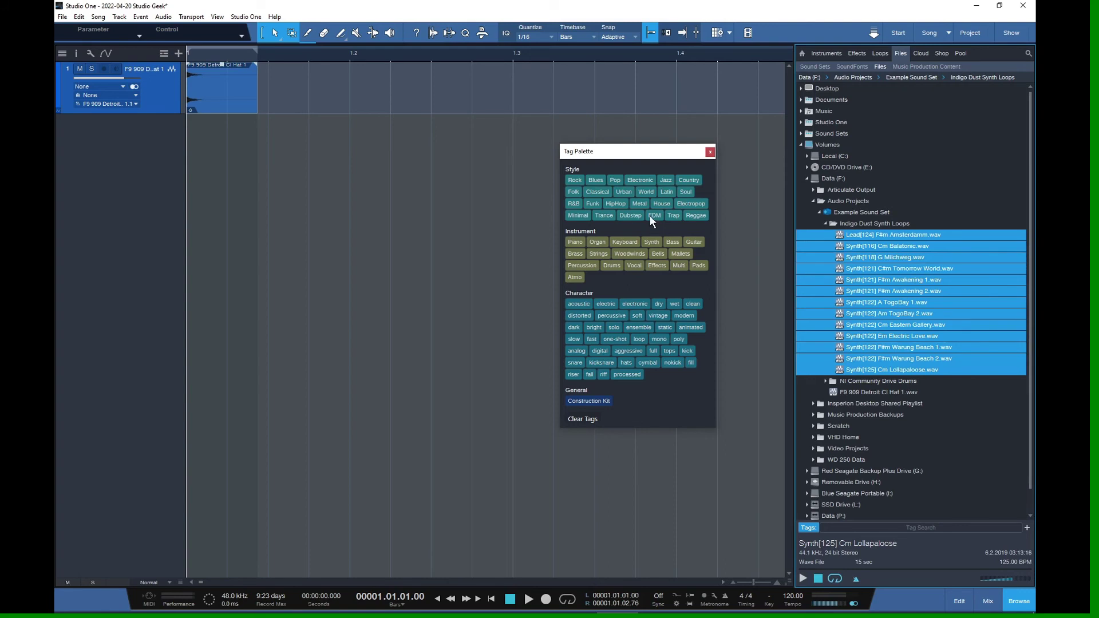
pyautogui.moveTo(657, 153); pyautogui.dragTo(612, 149)
pyautogui.moveTo(669, 425); pyautogui.dragTo(708, 400)
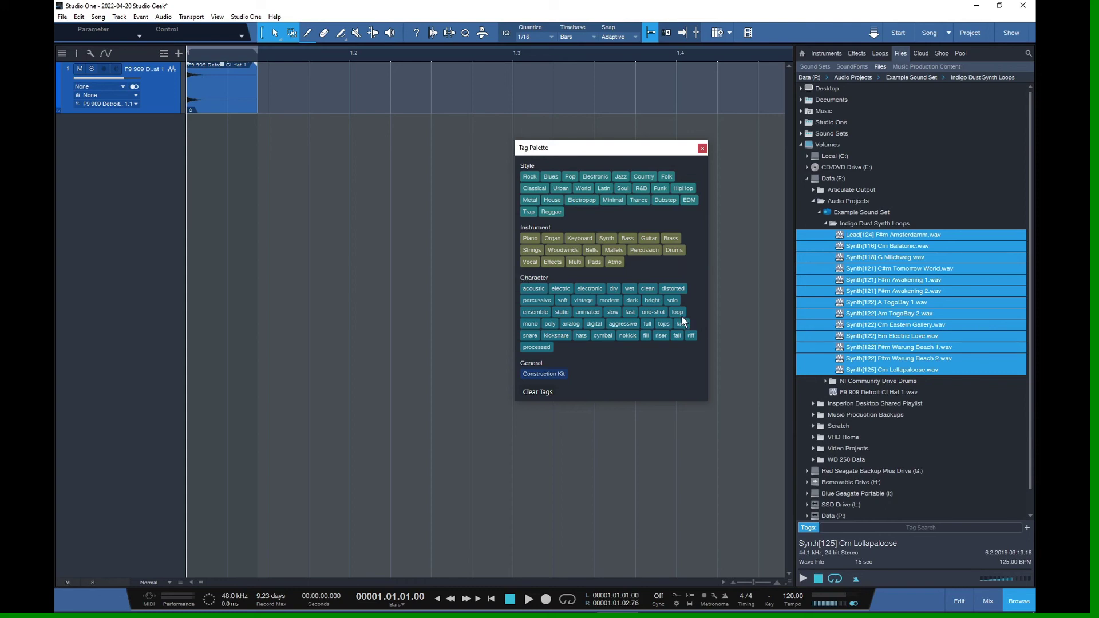
pyautogui.moveTo(678, 311); pyautogui.dragTo(851, 235)
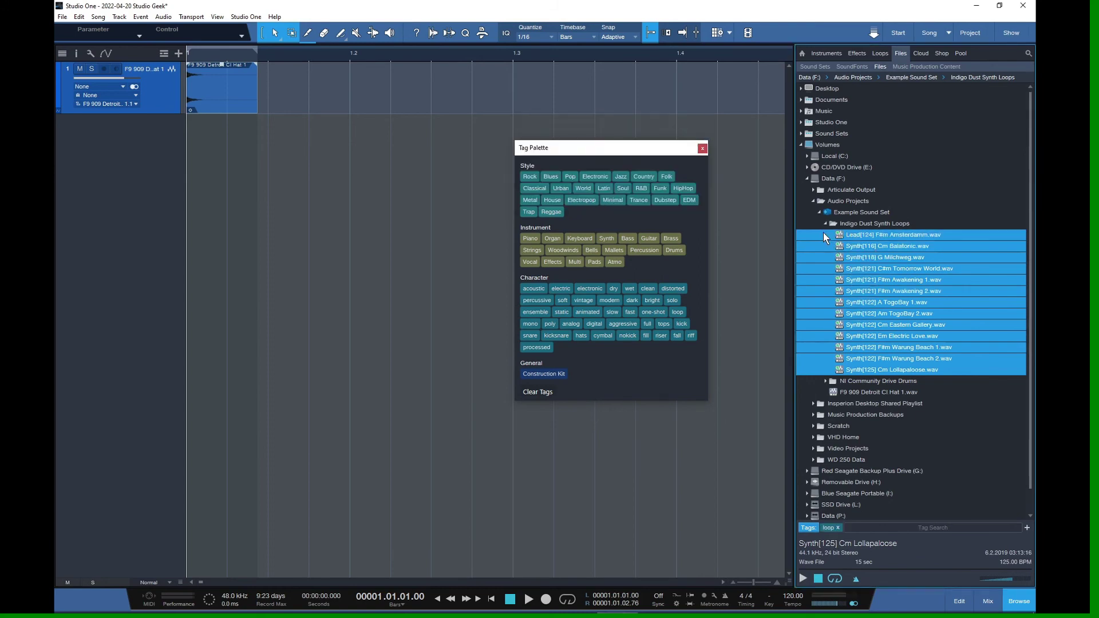
# Check the tags of the individual Indigo Dust Synth Loops, from Lead[124] F#m Amsterdamm through Synth[122] Cm Eastern Gallery
pyautogui.click(836, 237)
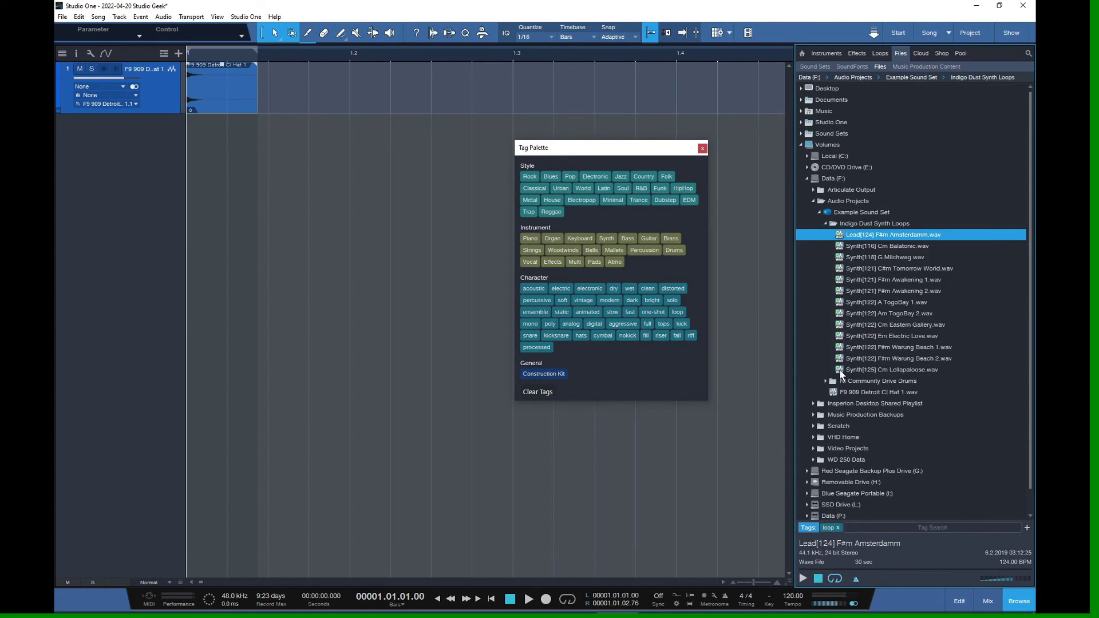
pyautogui.click(877, 245)
pyautogui.click(879, 259)
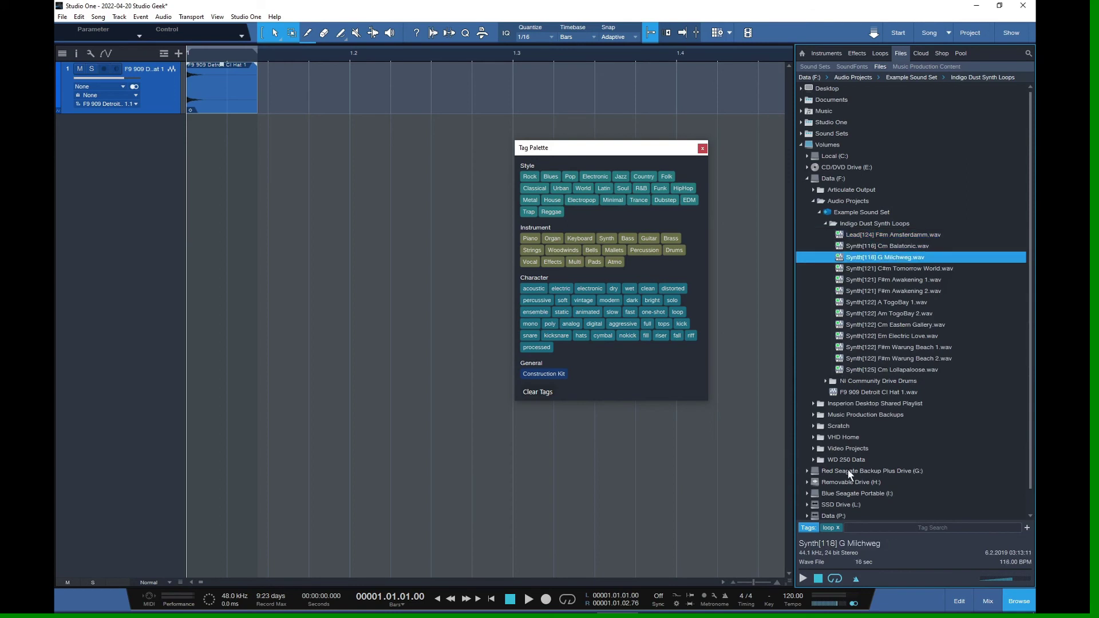
pyautogui.click(874, 267)
pyautogui.click(873, 278)
pyautogui.click(870, 290)
pyautogui.click(872, 302)
pyautogui.click(873, 313)
pyautogui.click(875, 324)
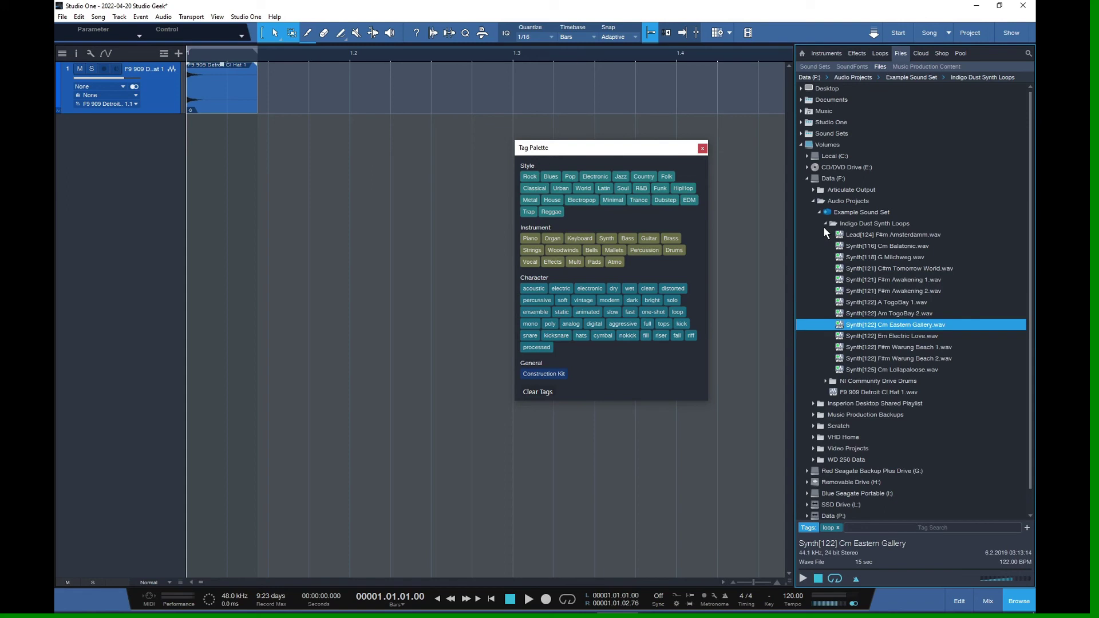
# Add the Synth instrument tag to all the synth loops, from Synth[116] Cm Balatonic through Synth[125] Cm Lollapaloose
pyautogui.click(857, 233)
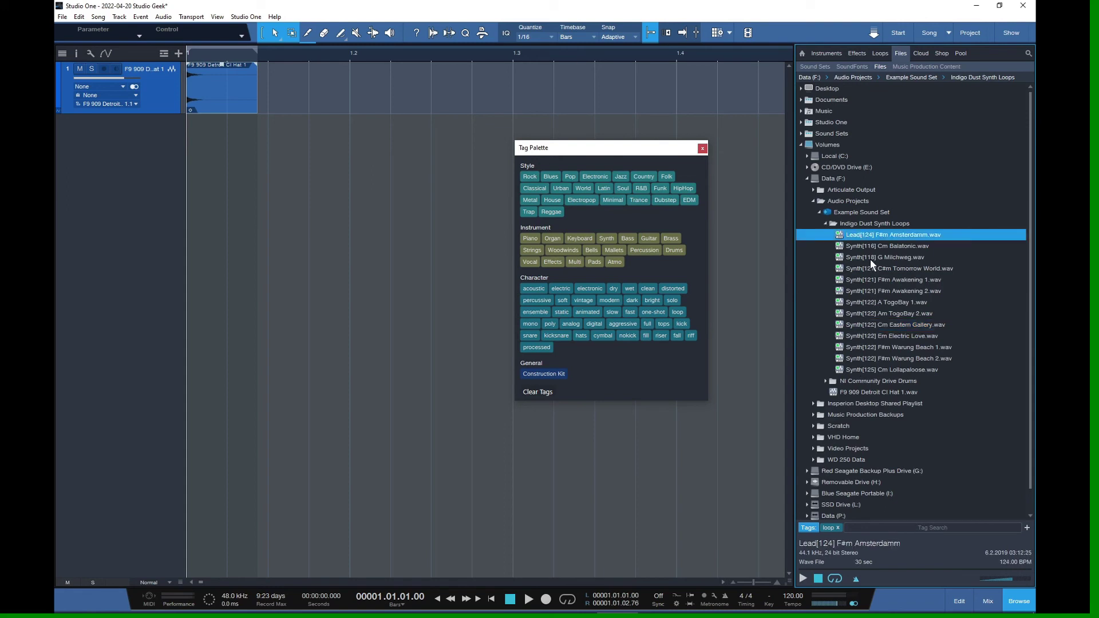
pyautogui.click(860, 245)
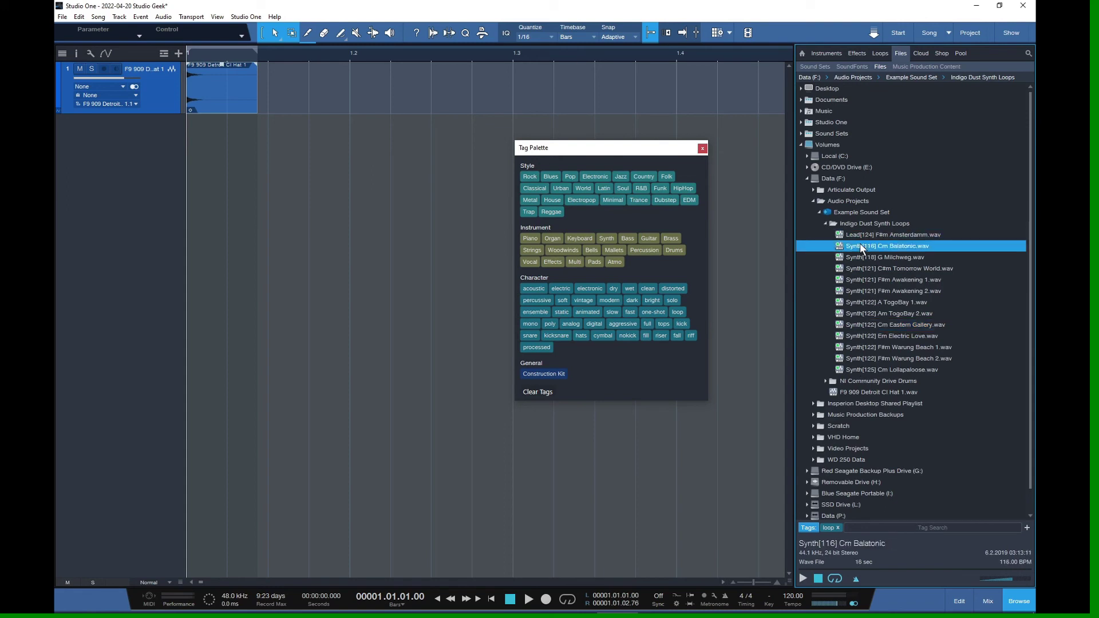
pyautogui.keyDown('shift'); pyautogui.click(860, 368); pyautogui.keyUp('shift')
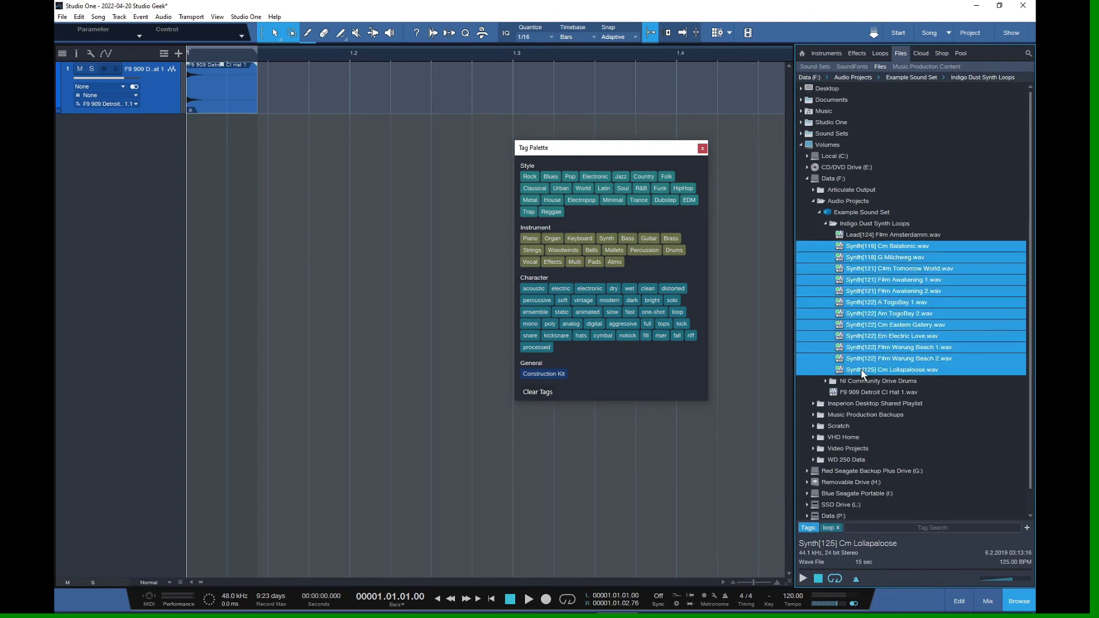
pyautogui.click(860, 245)
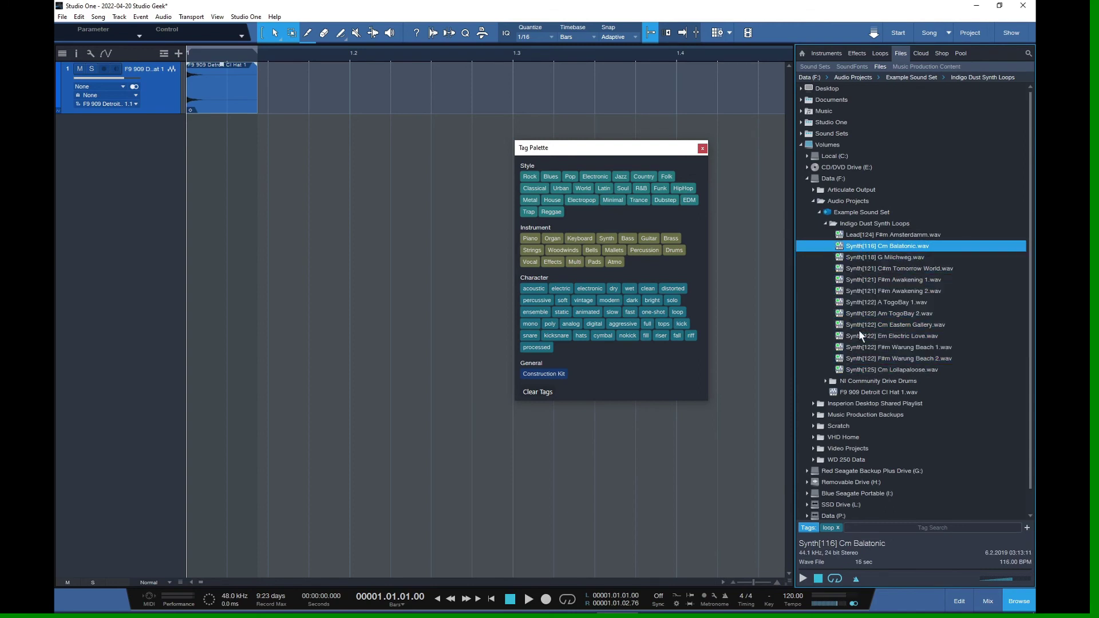
pyautogui.keyDown('shift'); pyautogui.click(853, 369); pyautogui.keyUp('shift')
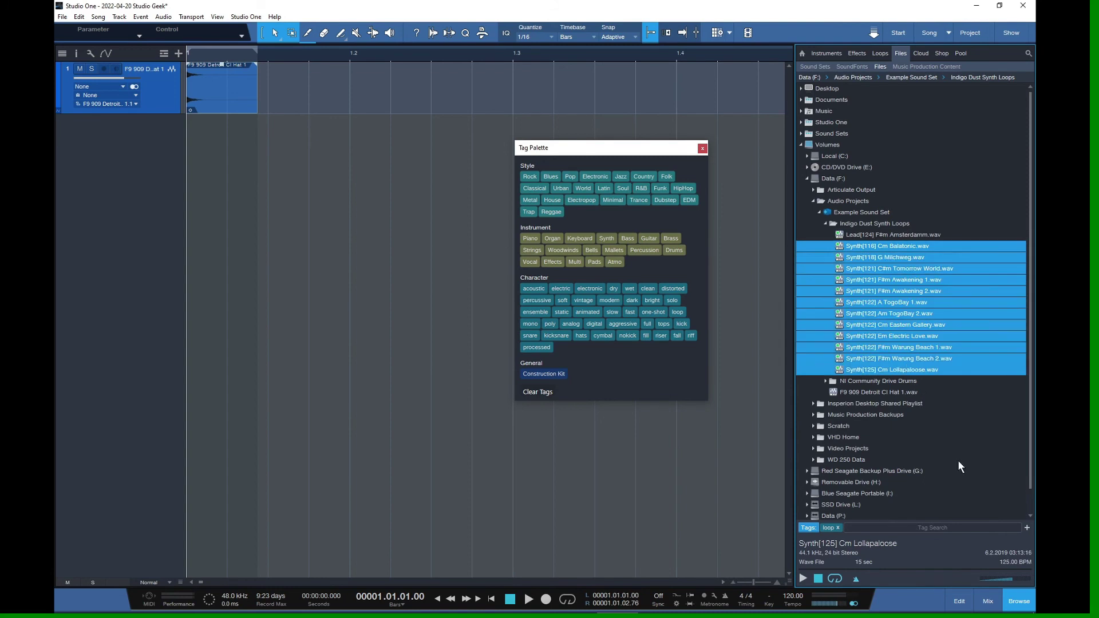
pyautogui.click(1027, 528)
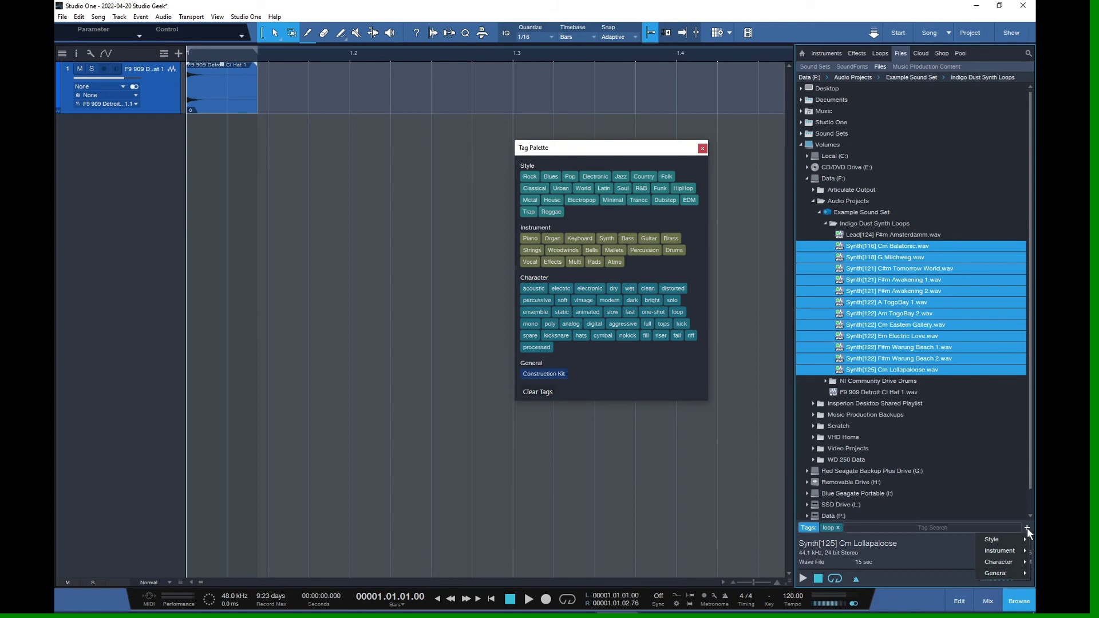
pyautogui.moveTo(1025, 543)
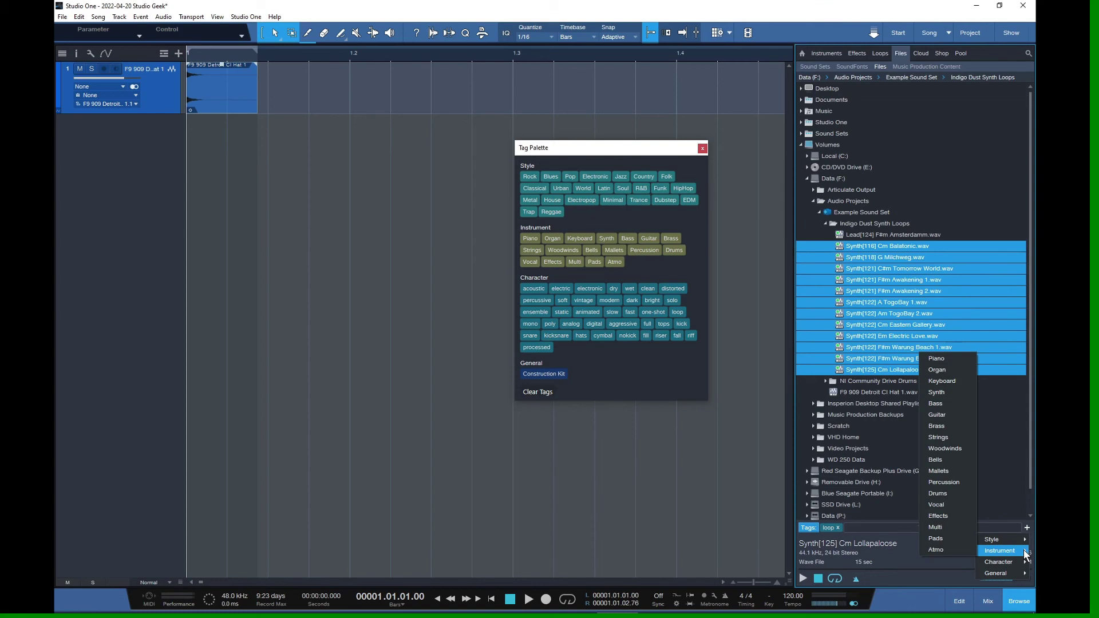
pyautogui.click(932, 394)
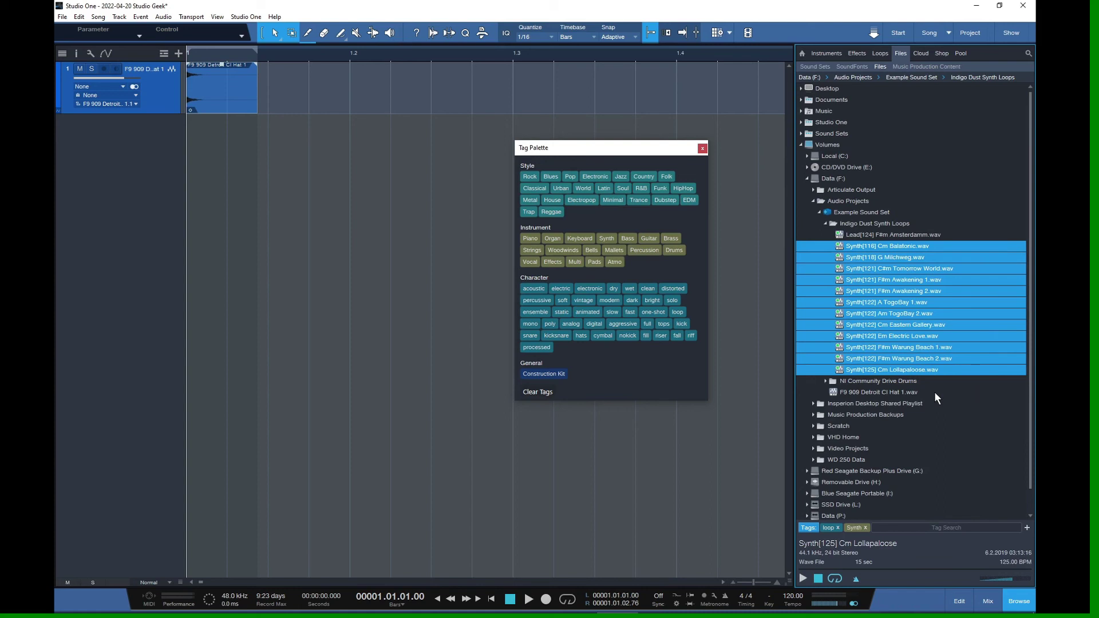
# Add a custom tag named Example to Lead[124] F#m Amsterdamm.wav in the Indigo Dust Synth Loops folder
pyautogui.click(825, 224)
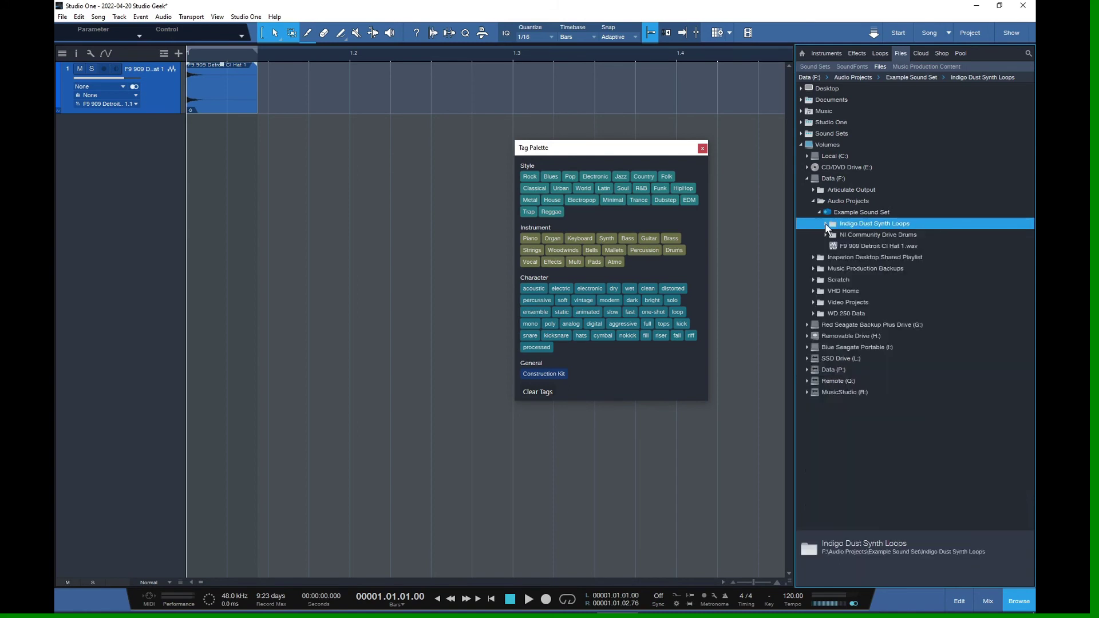
pyautogui.click(825, 224)
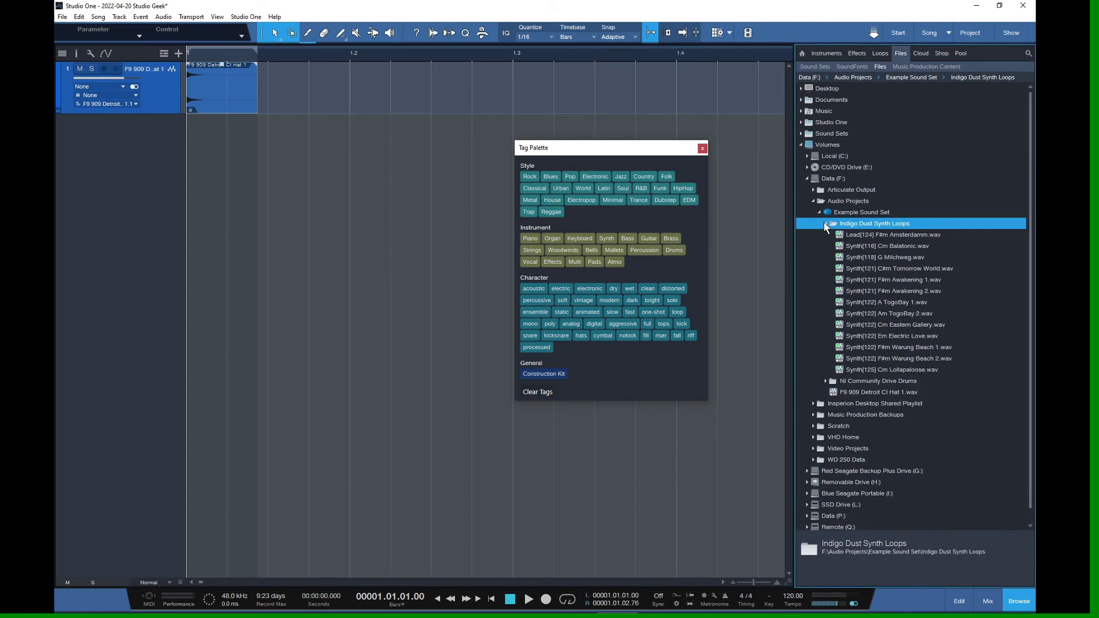
pyautogui.click(848, 234)
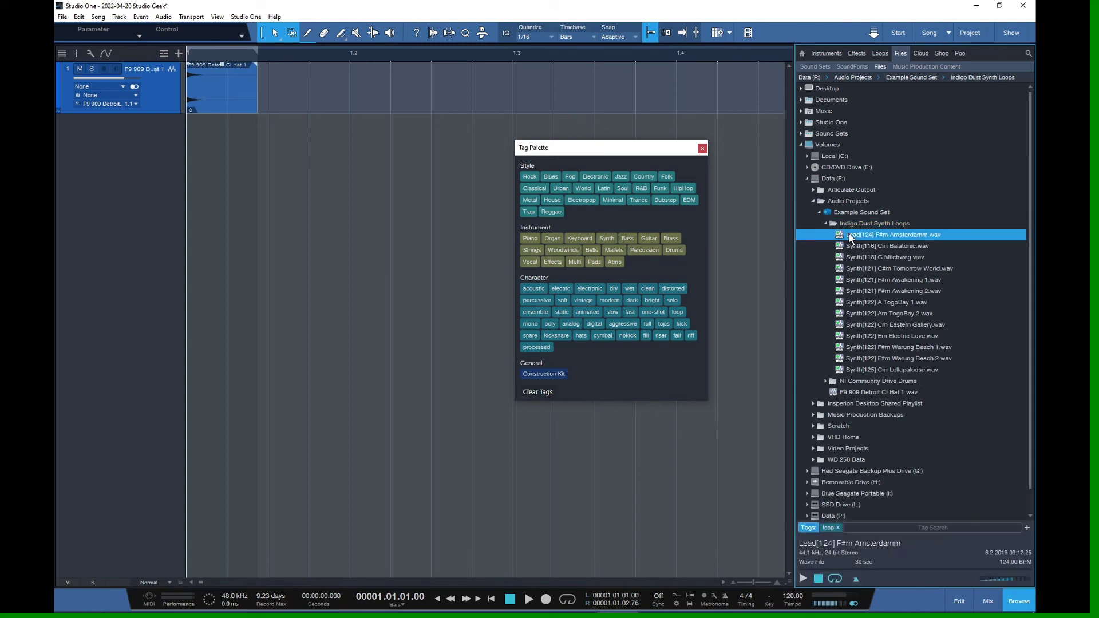
pyautogui.click(868, 528)
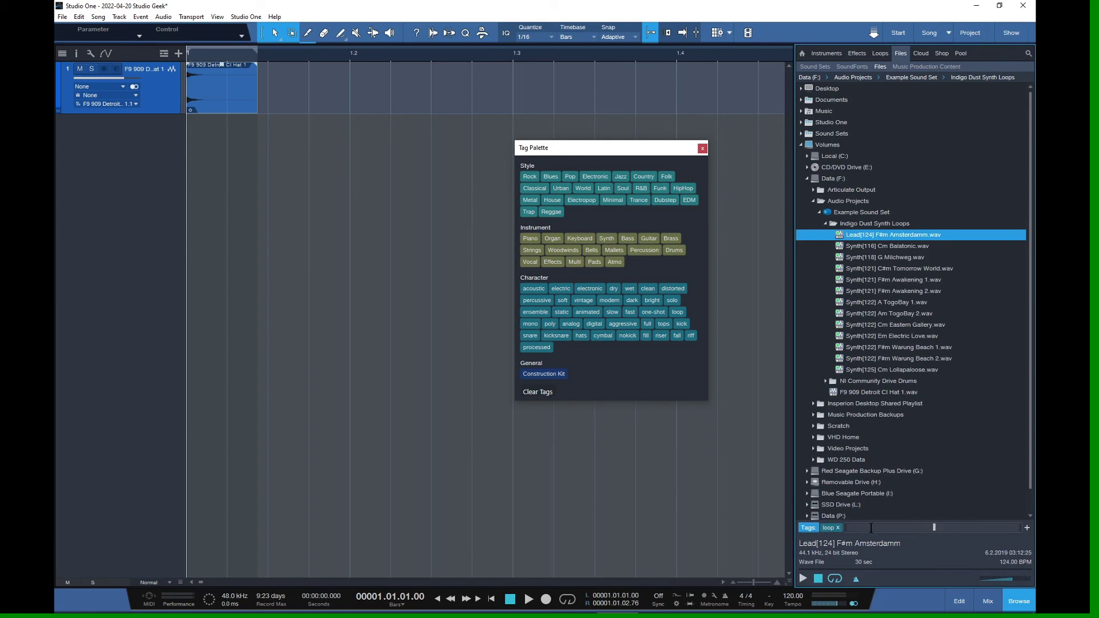
pyautogui.write('E')
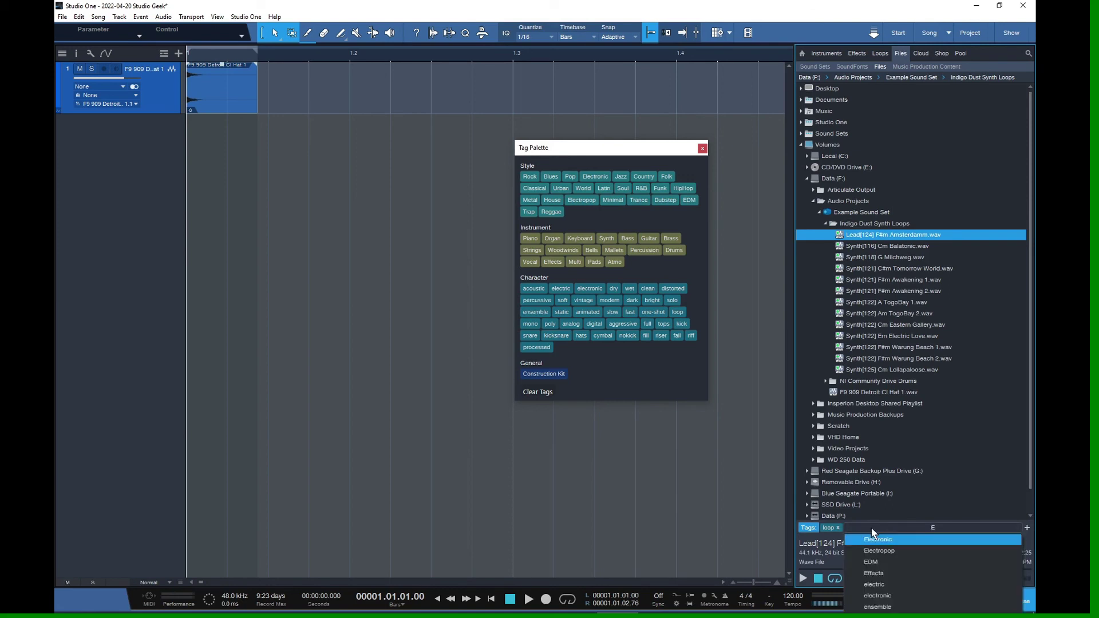
pyautogui.write('xample')
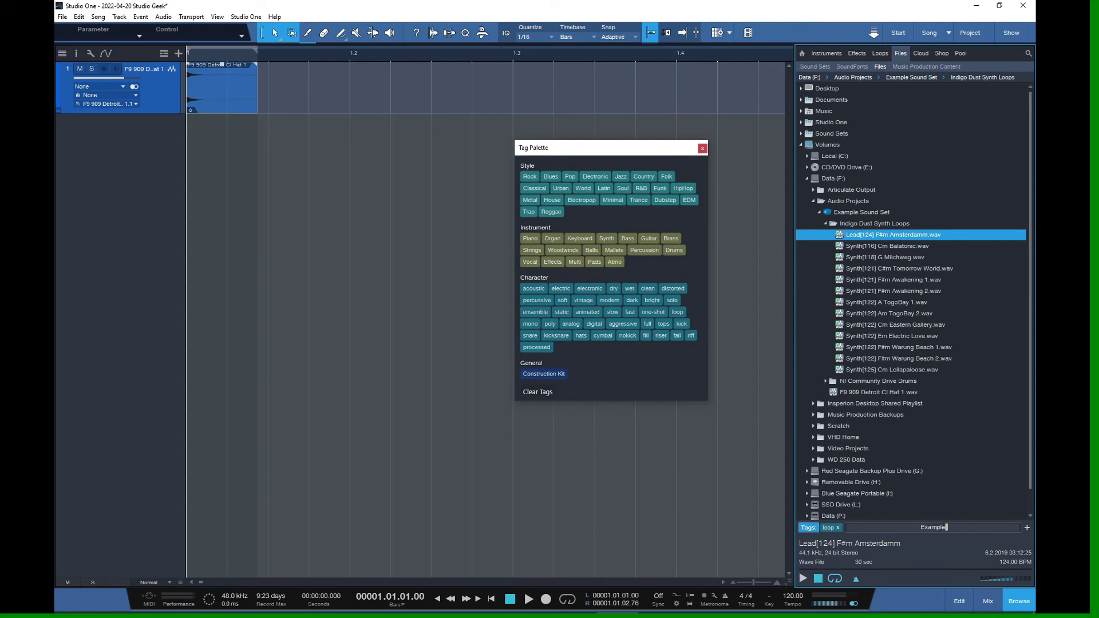
pyautogui.press('Return')
# Compare the tags of Lead[124] F#m Amsterdamm.wav with those of Synth[116] Cm Balatonic.wav
pyautogui.click(855, 237)
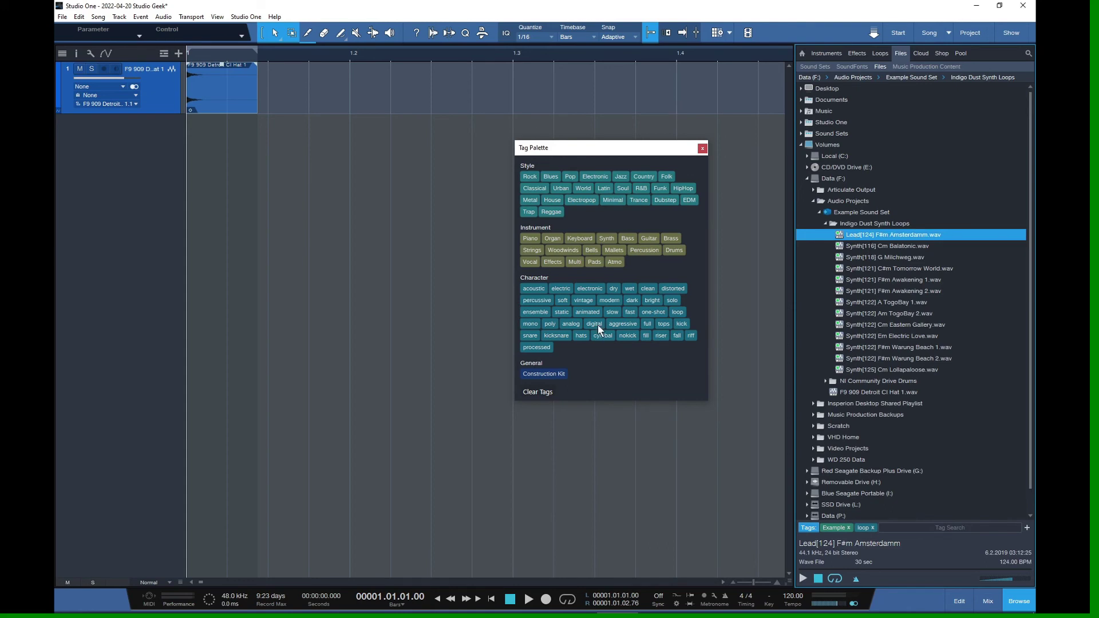
pyautogui.click(860, 245)
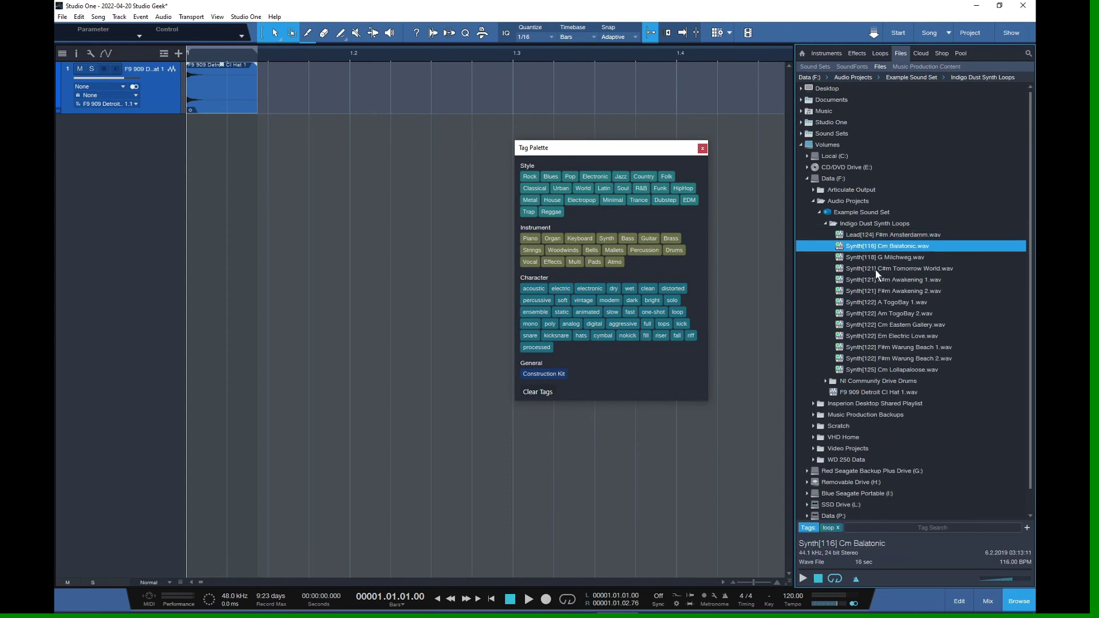
pyautogui.click(864, 234)
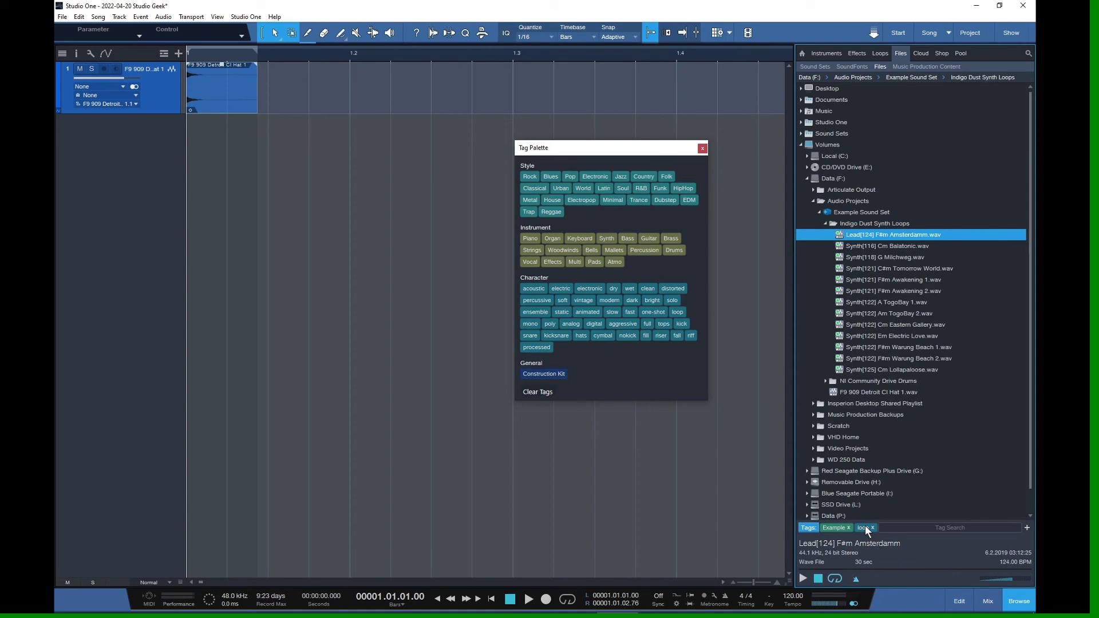
# Apply the lead loop's Example tag to all the Indigo Dust Synth Loops files, through Synth[125] Cm Lollapaloose
pyautogui.click(874, 369)
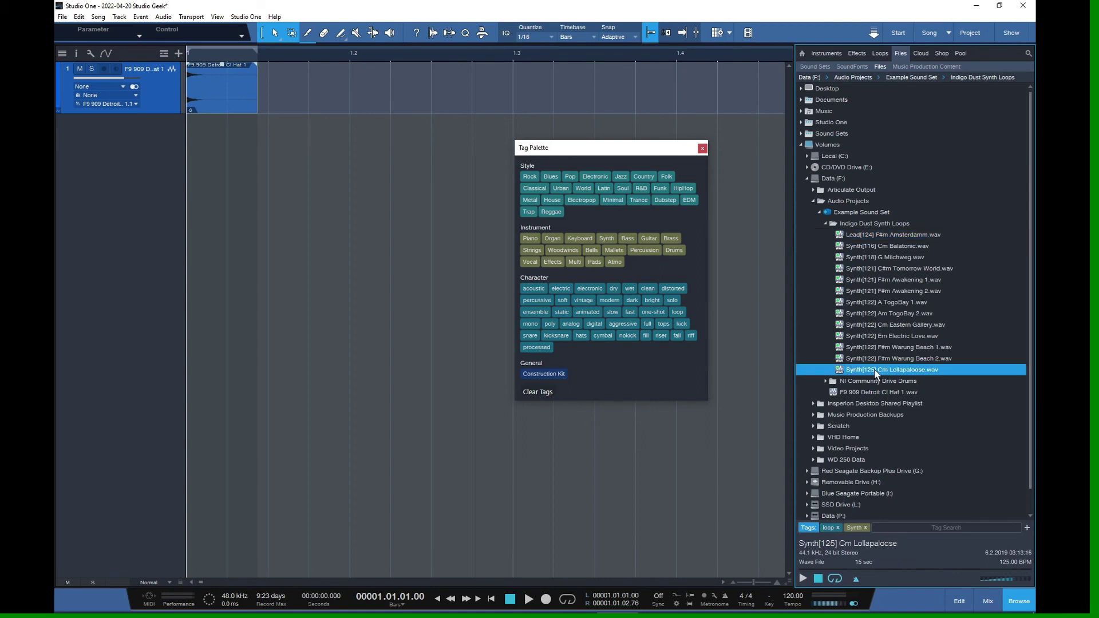
pyautogui.keyDown('shift'); pyautogui.click(860, 233); pyautogui.keyUp('shift')
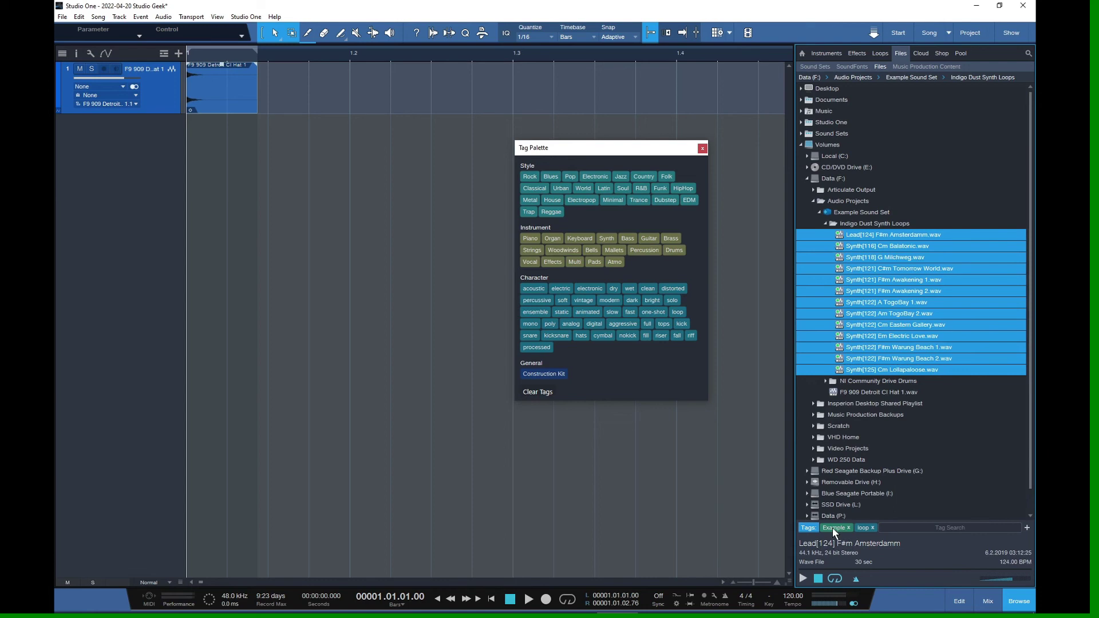
pyautogui.click(873, 236)
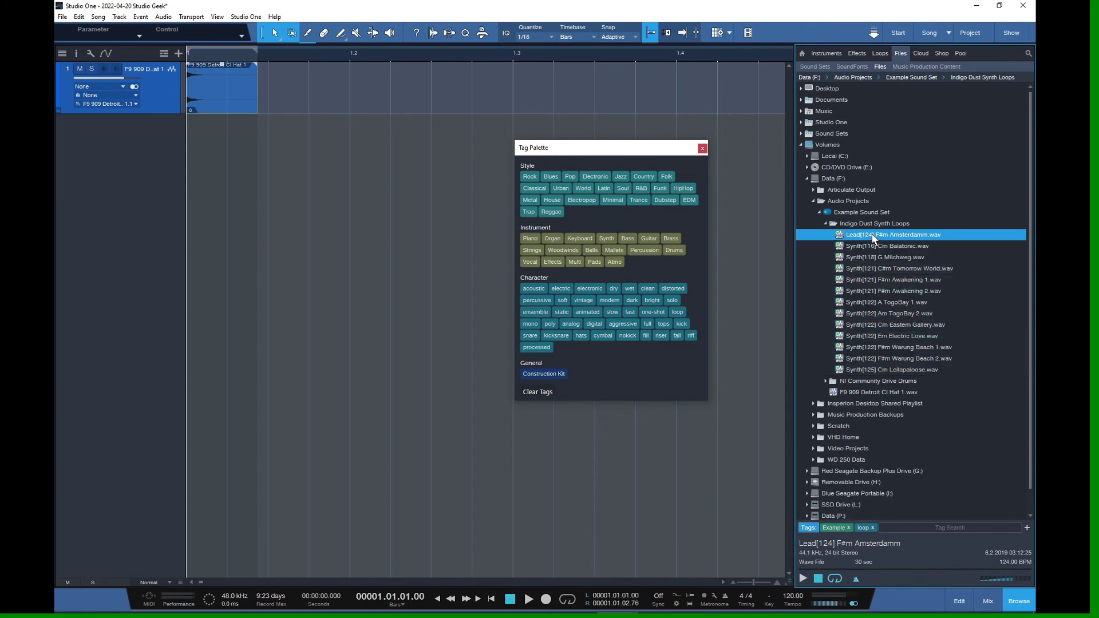
pyautogui.keyDown('shift'); pyautogui.click(867, 369); pyautogui.keyUp('shift')
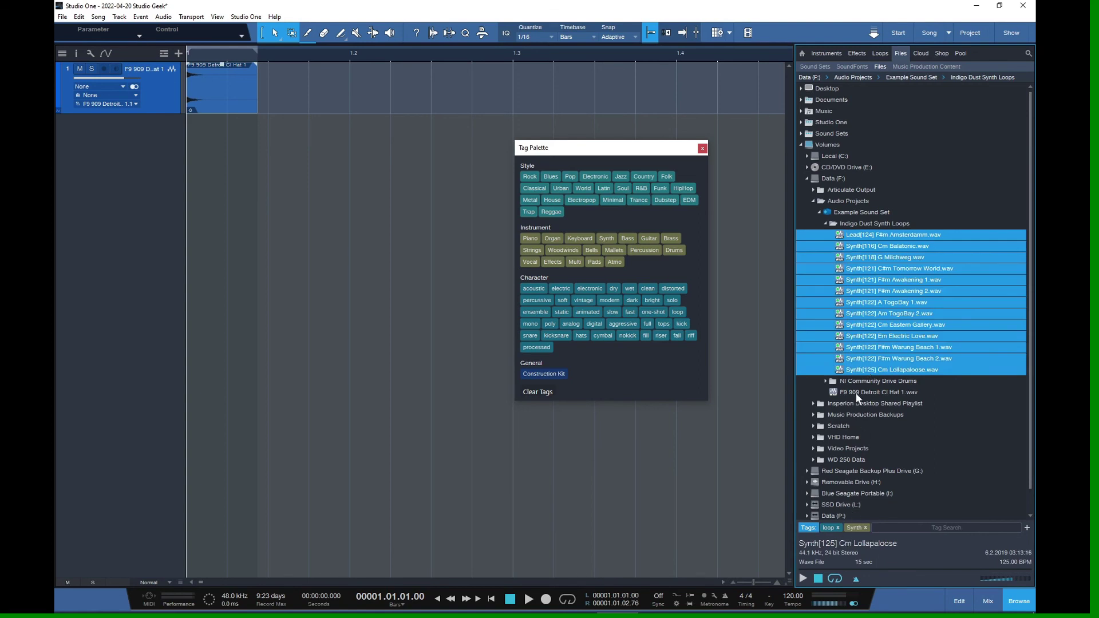
pyautogui.click(857, 371)
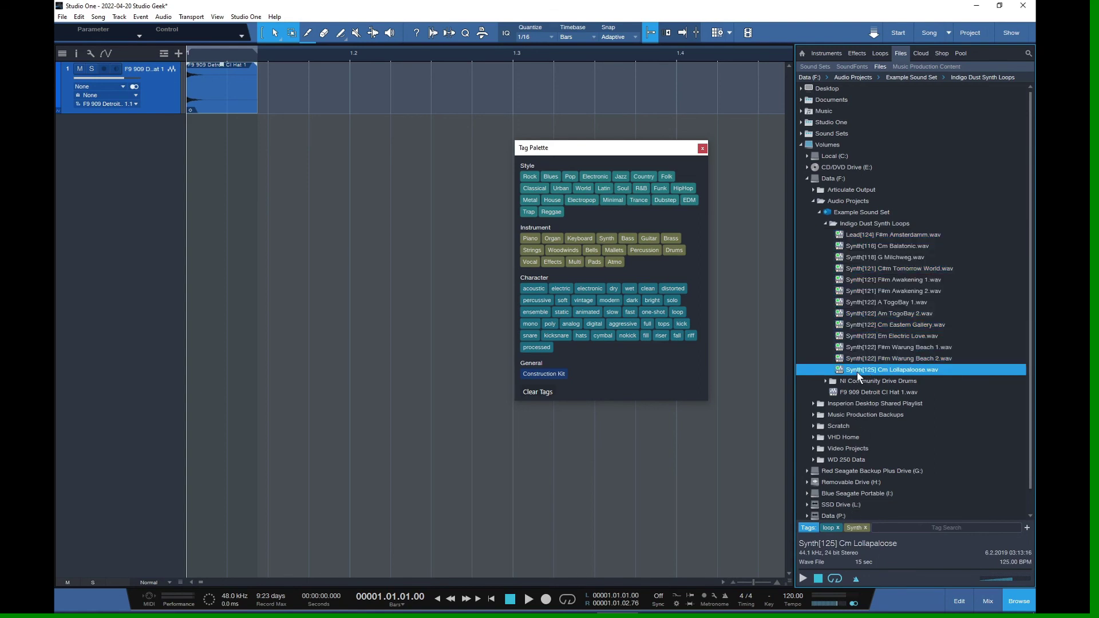
pyautogui.keyDown('shift'); pyautogui.click(857, 235); pyautogui.keyUp('shift')
pyautogui.moveTo(832, 527); pyautogui.dragTo(850, 244)
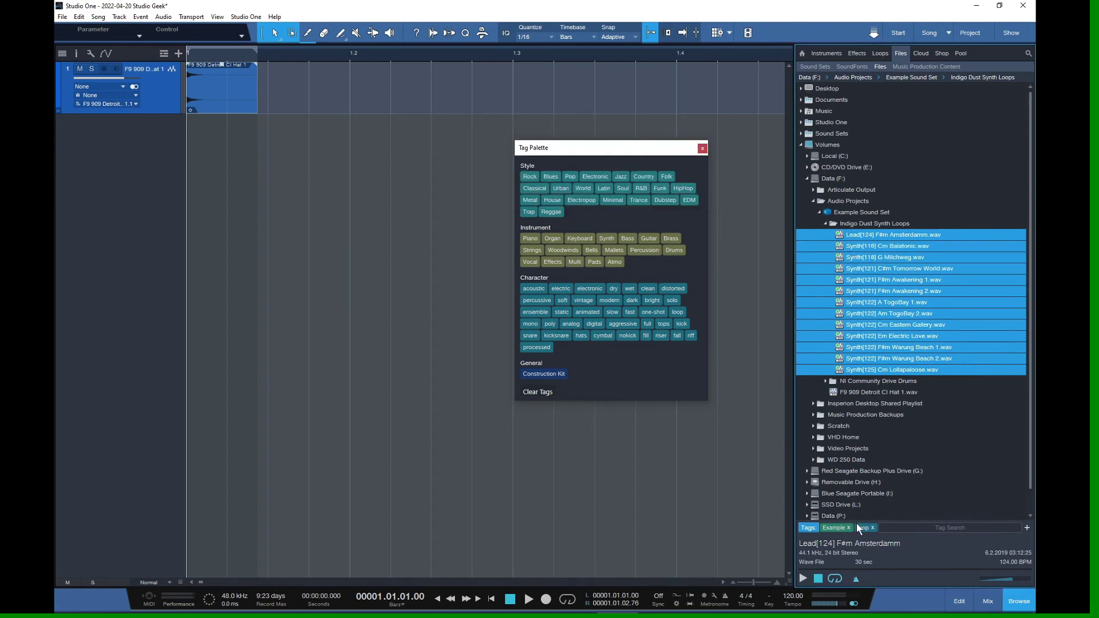
# Check the tags on the first four loops, from Lead[124] F#m Amsterdamm through Synth[121] C#m Tomorrow World
pyautogui.click(860, 234)
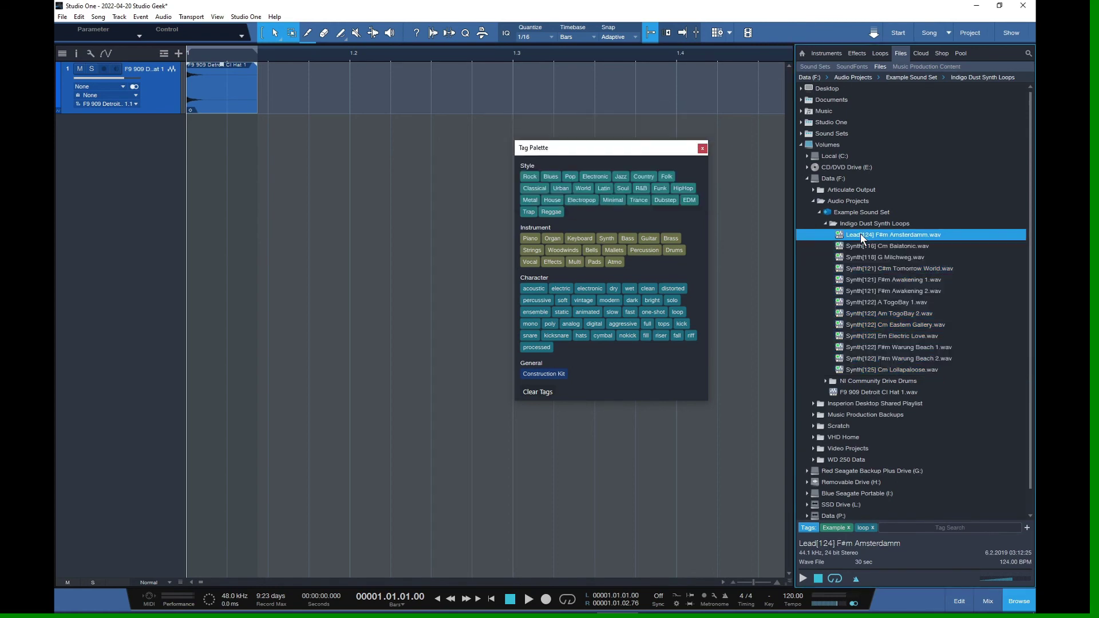
pyautogui.click(906, 245)
pyautogui.click(909, 257)
pyautogui.click(912, 268)
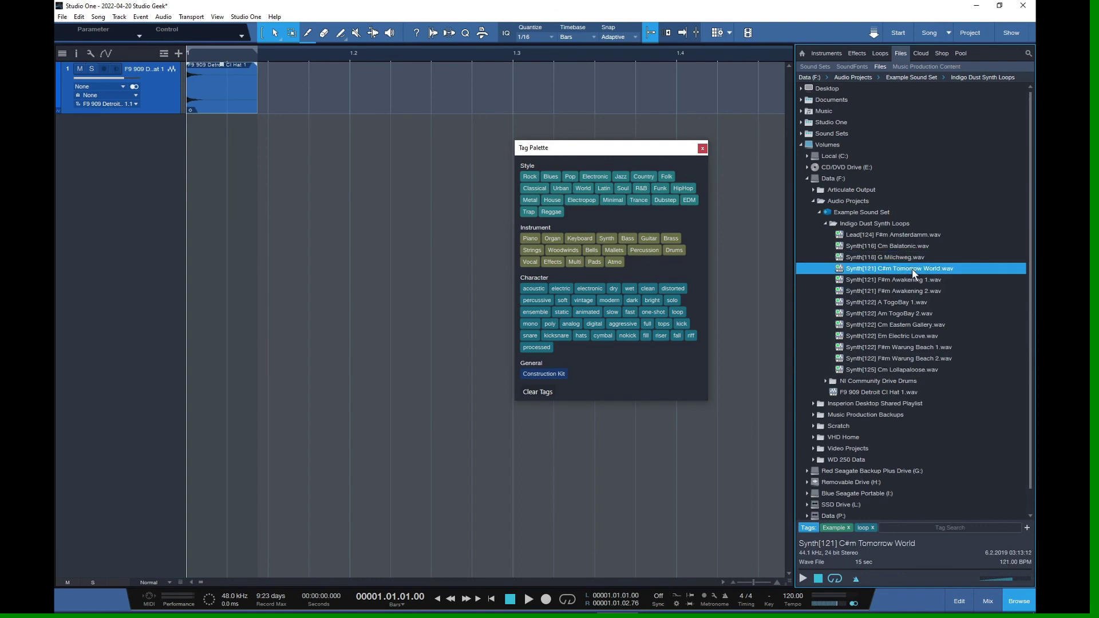
# Close the Tag Palette, then collapse and unmount the Example Sound Set folder
pyautogui.click(824, 224)
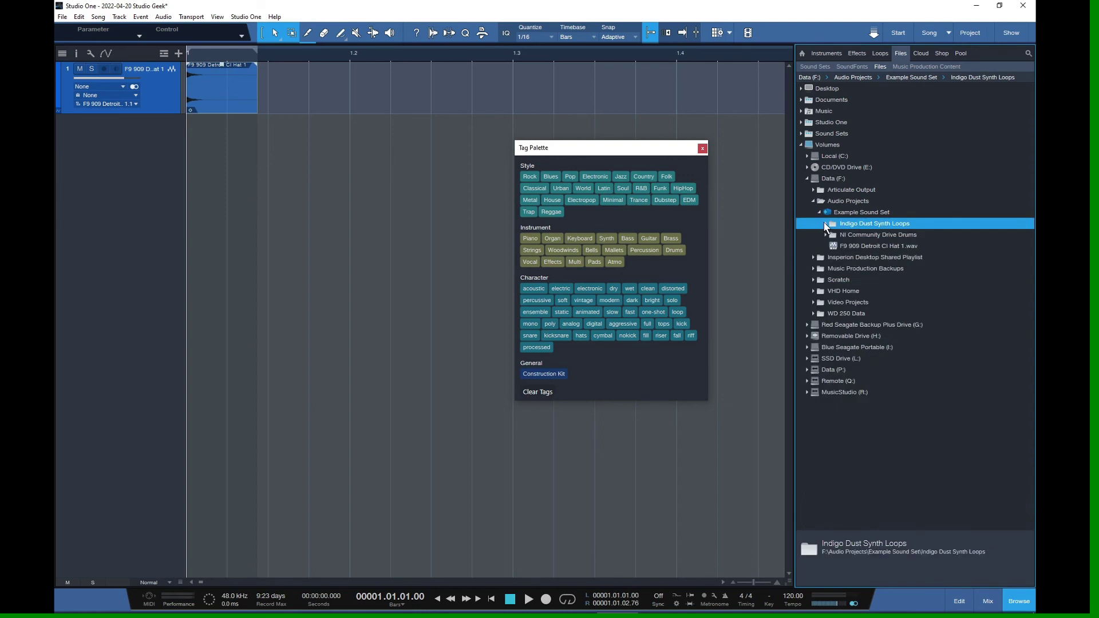
pyautogui.click(703, 148)
pyautogui.doubleClick(934, 213)
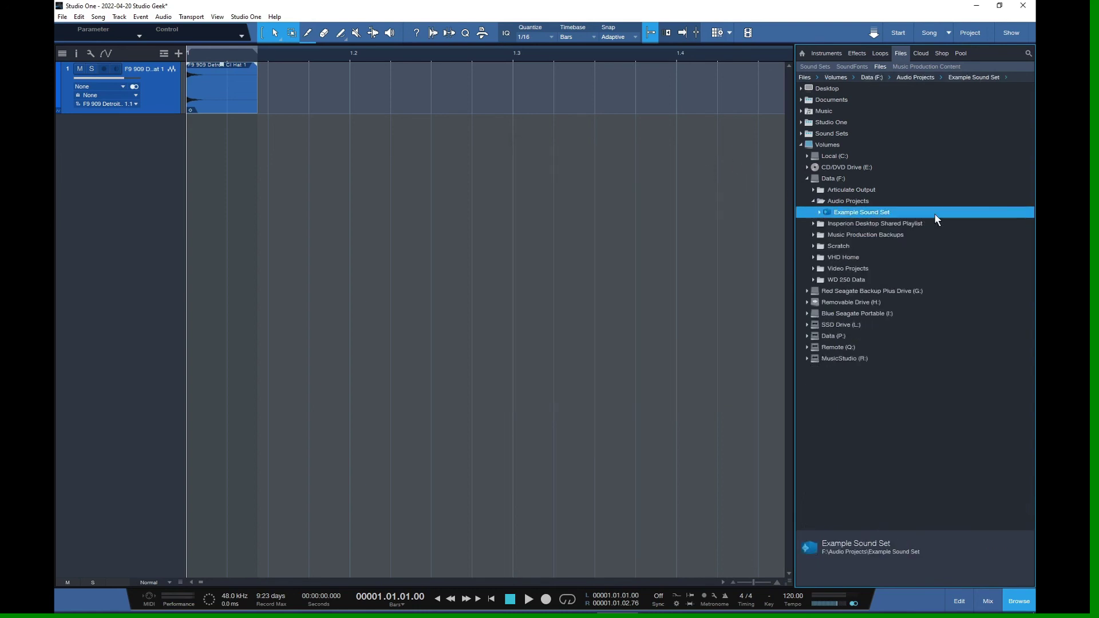
pyautogui.rightClick(841, 217)
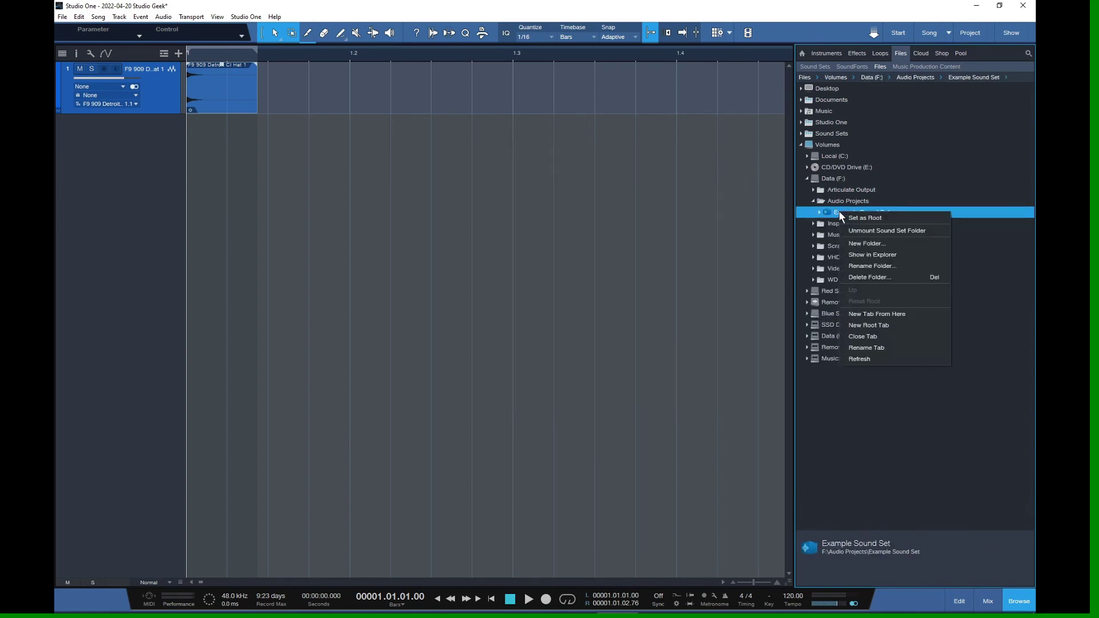
pyautogui.click(877, 231)
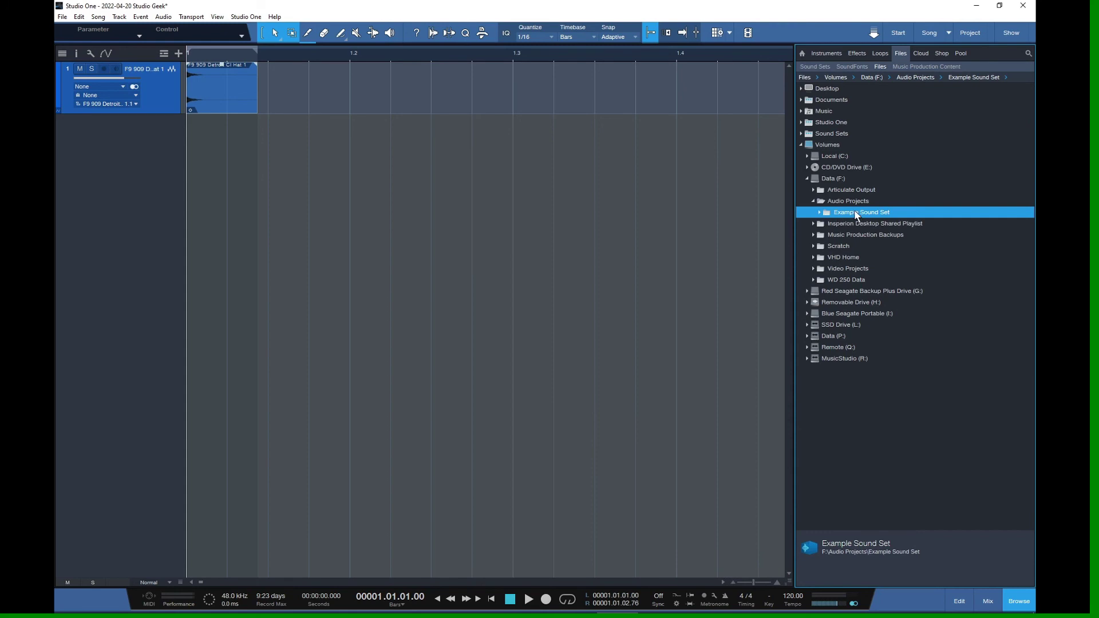
# Pack the Example Sound Set folder into a sound set with vendor Geek and description "Example tag used"
pyautogui.rightClick(856, 216)
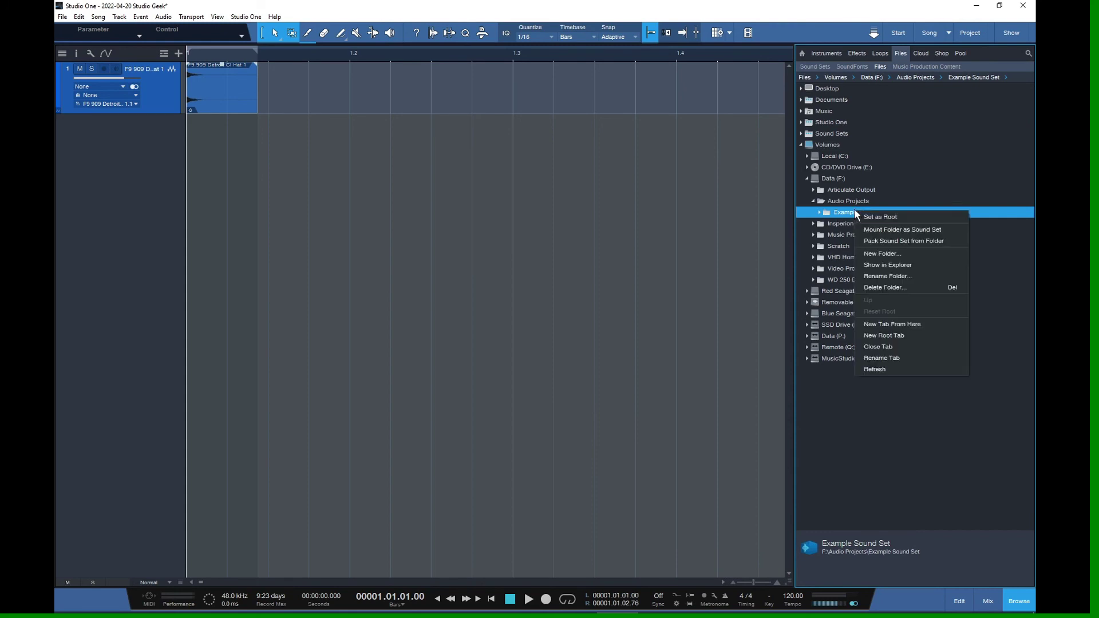
pyautogui.click(885, 240)
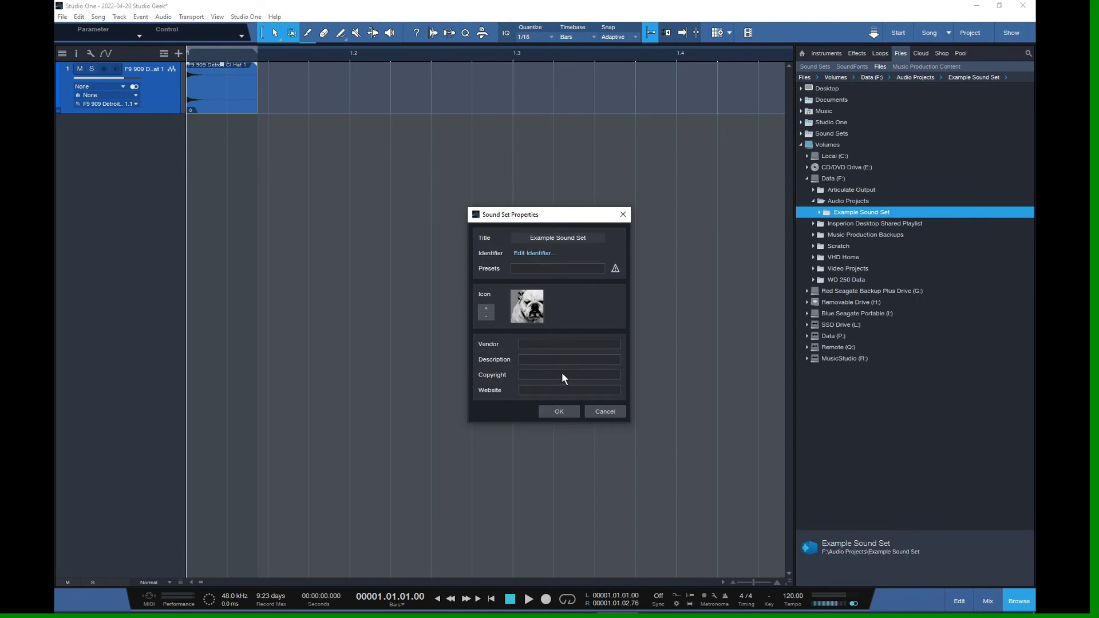
pyautogui.click(568, 344)
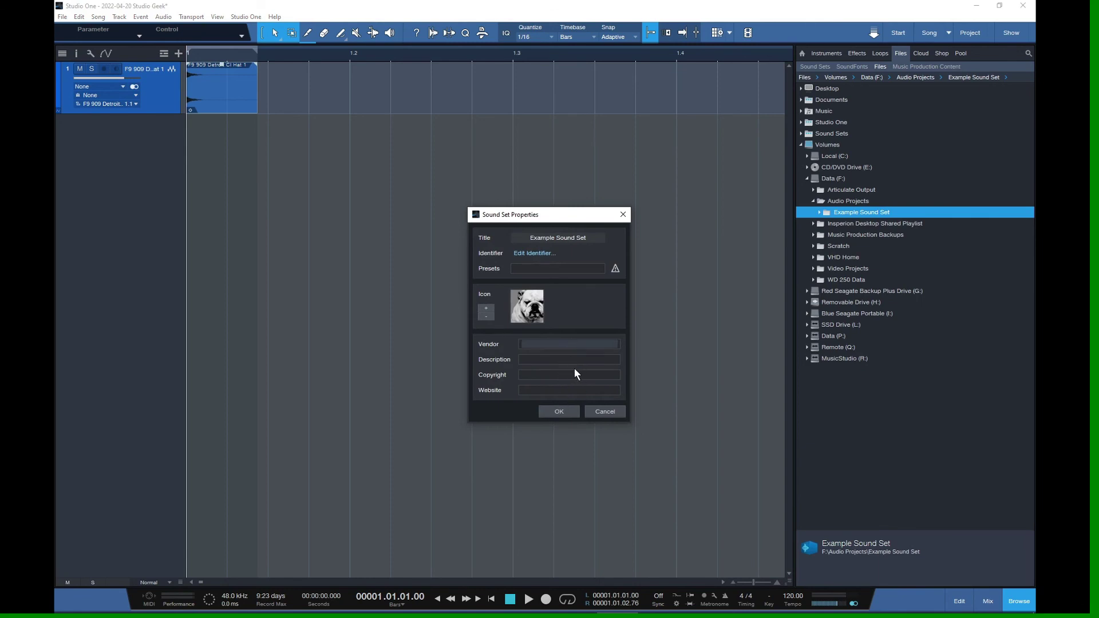
pyautogui.click(566, 359)
pyautogui.write('E')
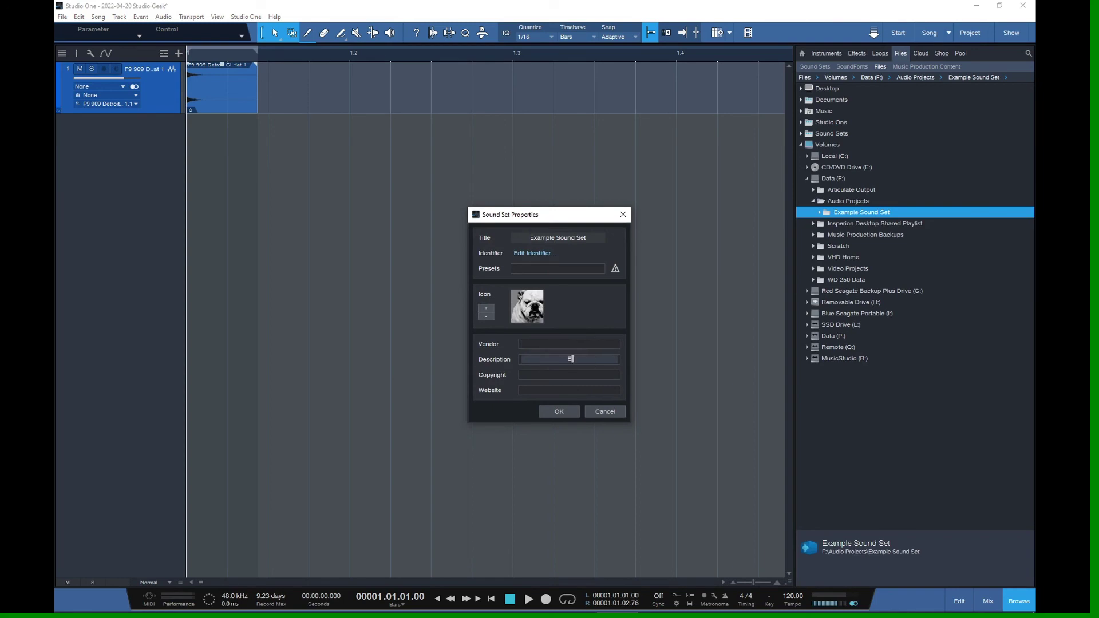
pyautogui.write('xample tag used')
pyautogui.click(567, 342)
pyautogui.write('Geek')
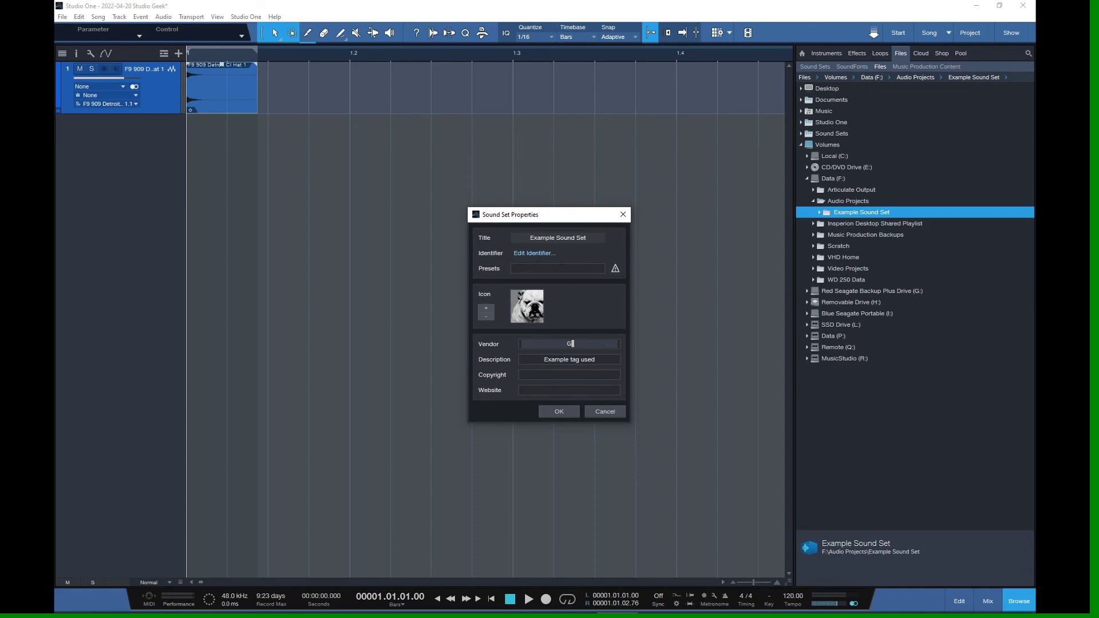
pyautogui.click(558, 409)
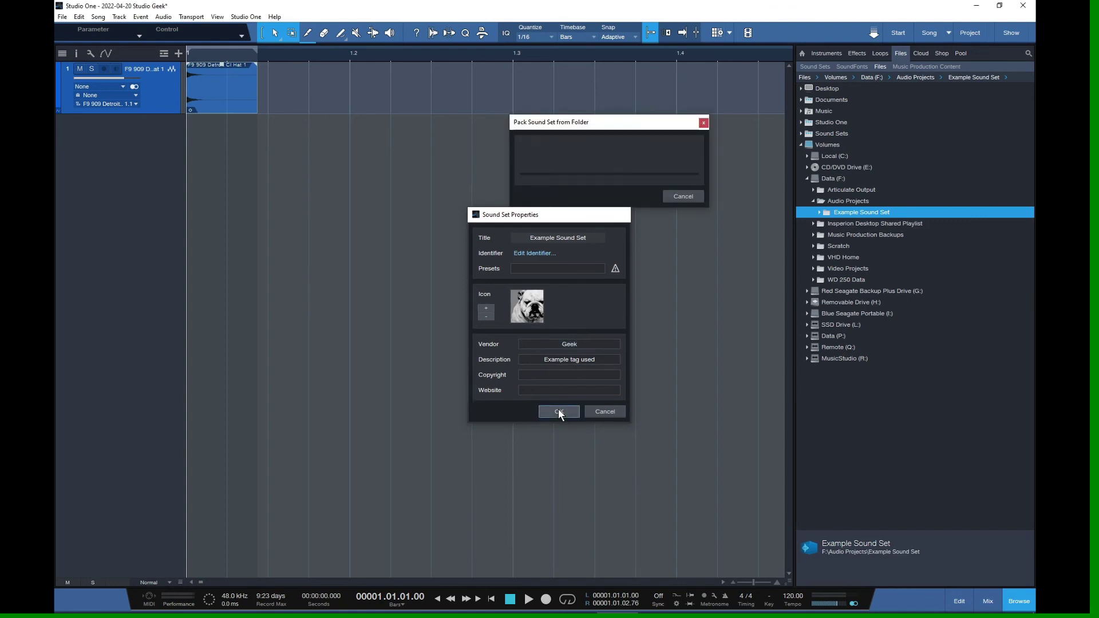
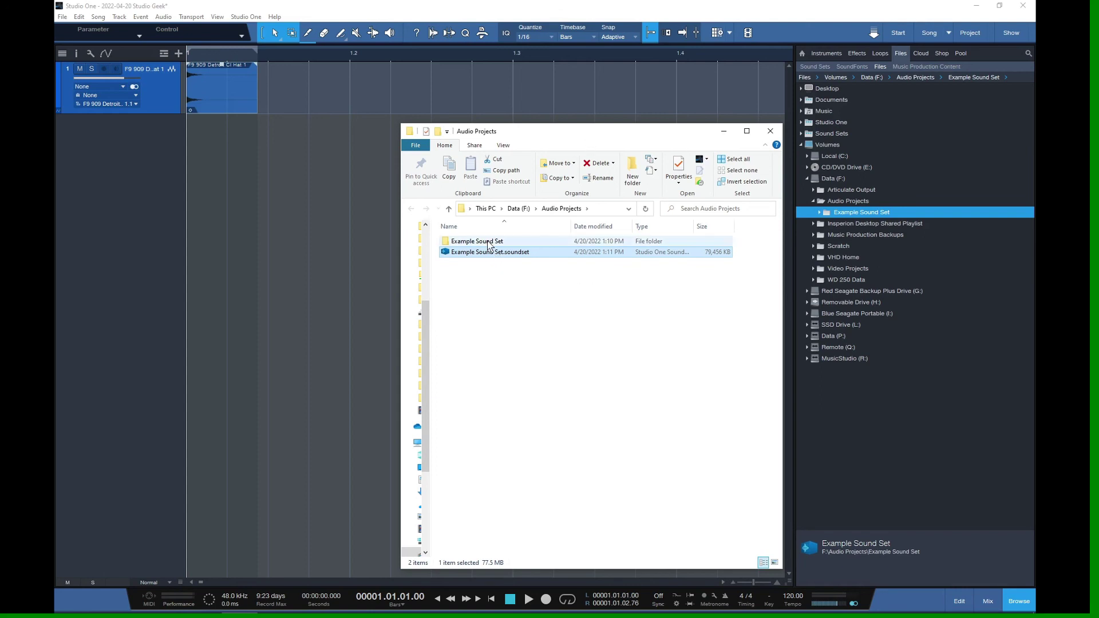
# Examine the packed Example Sound Set.soundset file beside its source folder in Audio Projects
pyautogui.moveTo(484, 245)
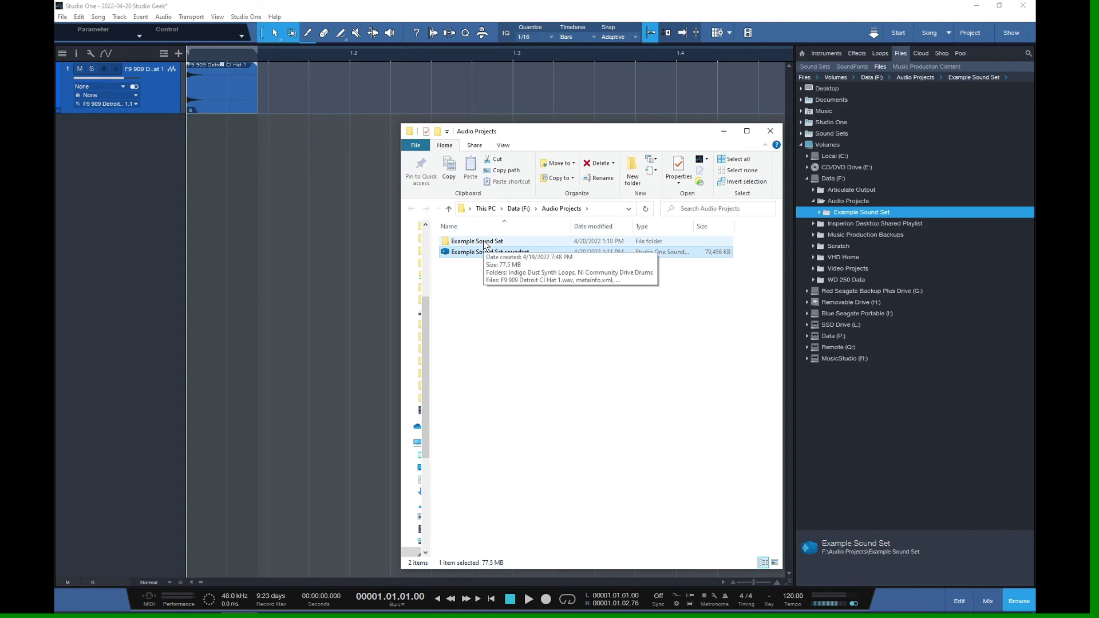
pyautogui.rightClick(477, 252)
pyautogui.click(461, 257)
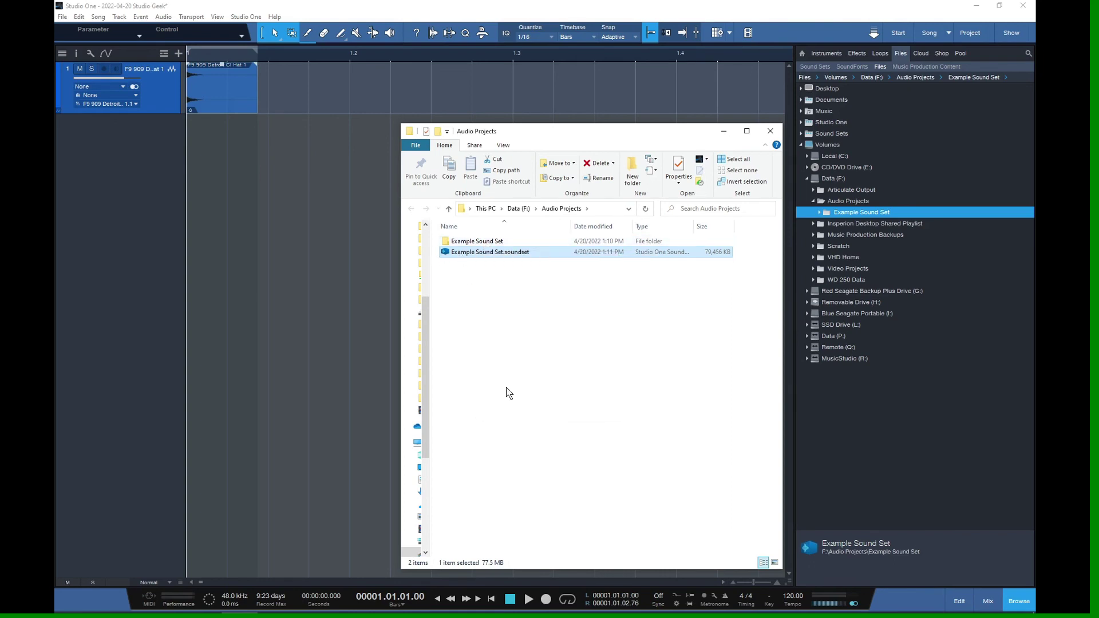
pyautogui.click(483, 314)
pyautogui.click(446, 253)
pyautogui.moveTo(631, 139); pyautogui.dragTo(591, 122)
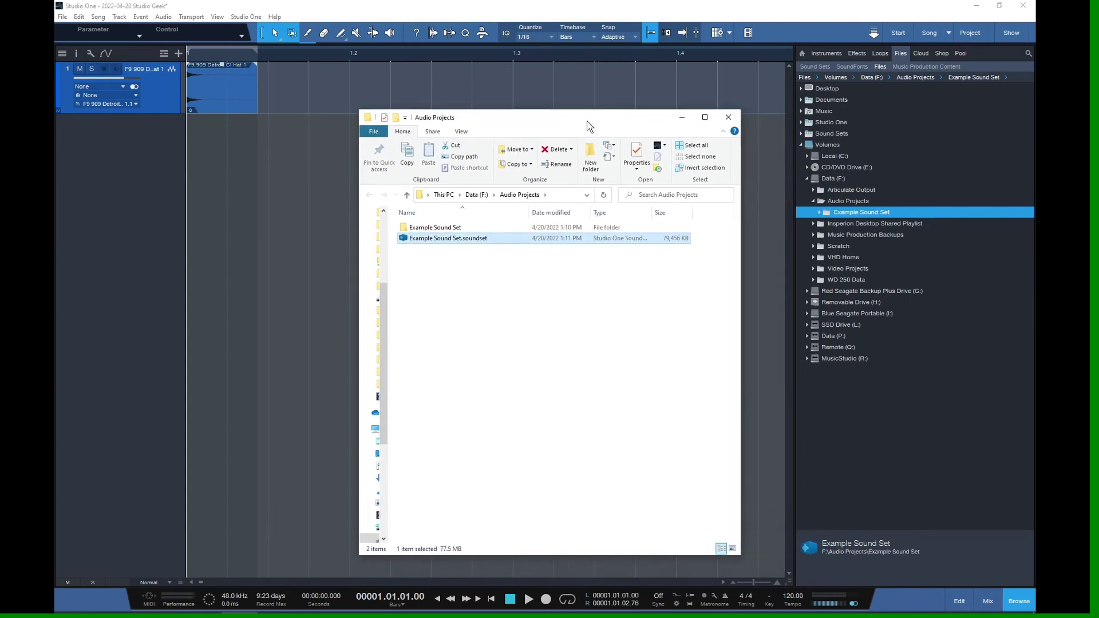
# Show the installed Presence XT Core Basses sound set in Explorer, then widen that folder window and look through its files
pyautogui.click(826, 67)
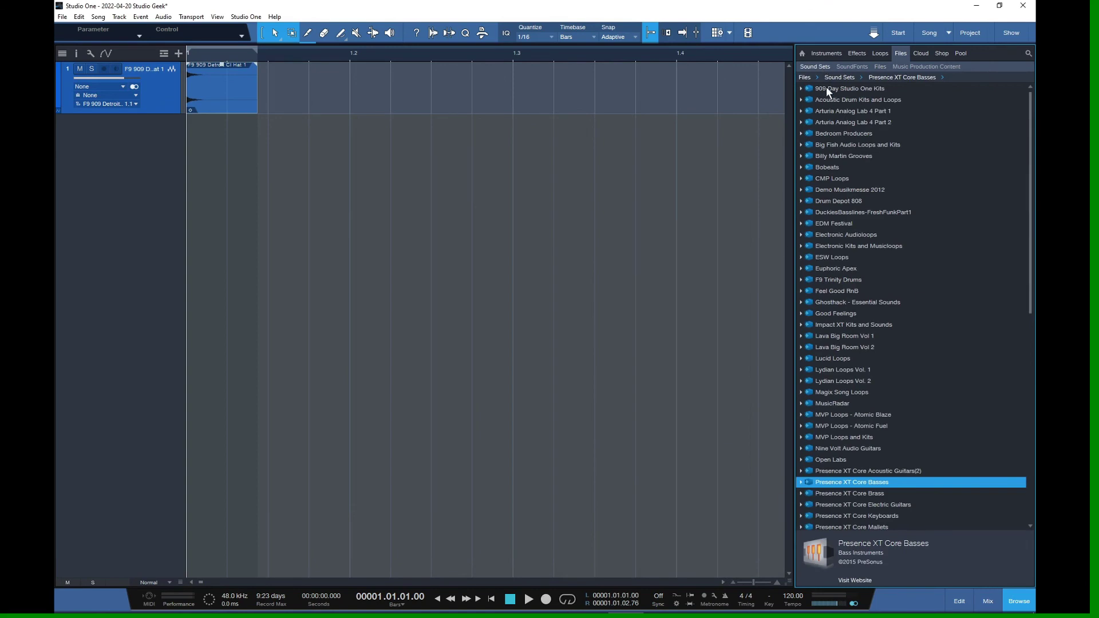
pyautogui.rightClick(834, 483)
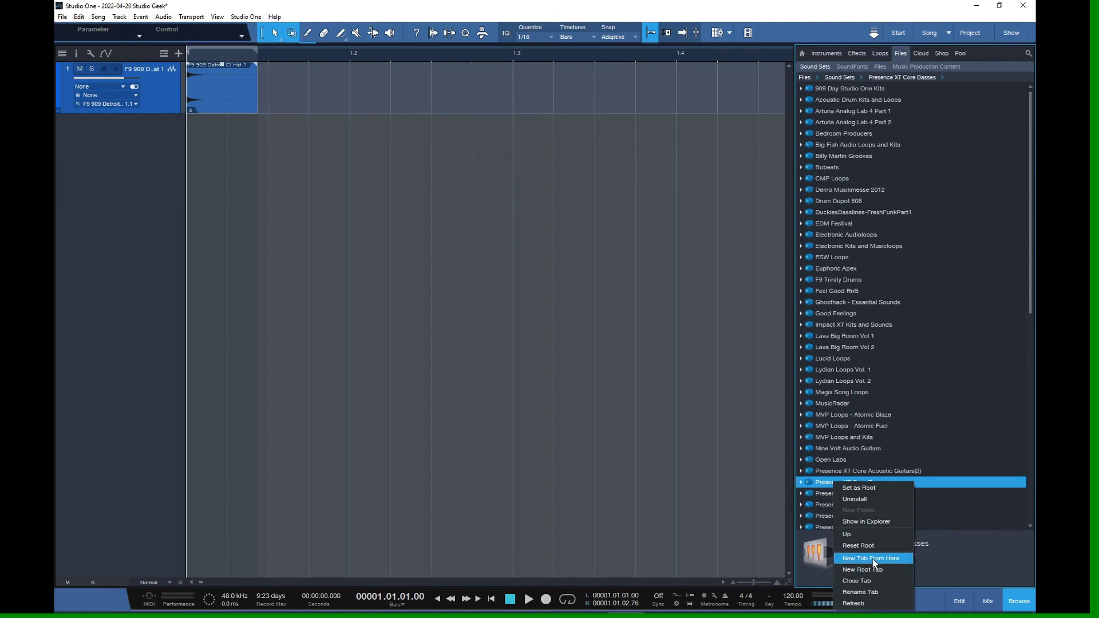
pyautogui.click(865, 522)
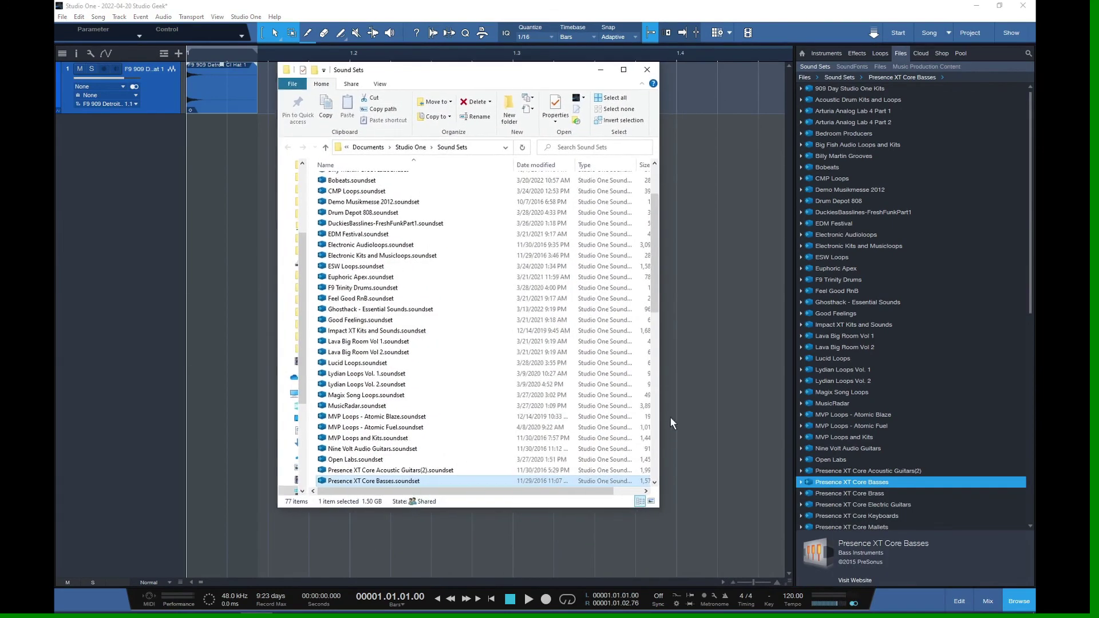
pyautogui.moveTo(662, 413); pyautogui.dragTo(779, 413)
pyautogui.moveTo(774, 275); pyautogui.dragTo(789, 449)
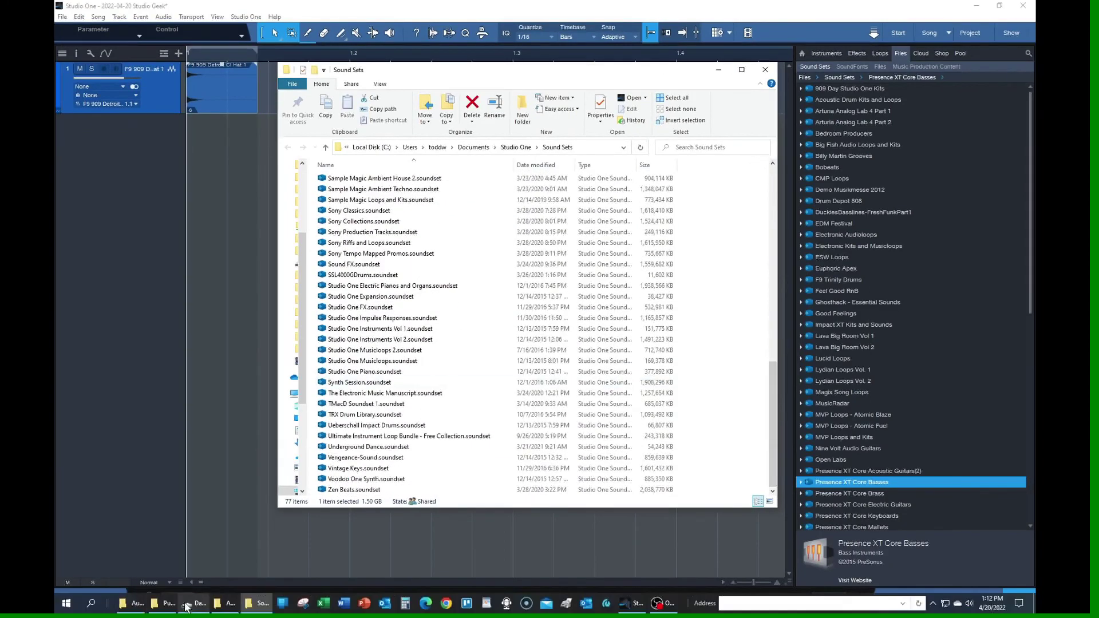
# Arrange the two folder windows side by side and copy Example Sound Set.soundset from Audio Projects into the Sound Sets folder
pyautogui.click(161, 609)
pyautogui.moveTo(544, 80); pyautogui.dragTo(737, 88)
pyautogui.click(451, 101)
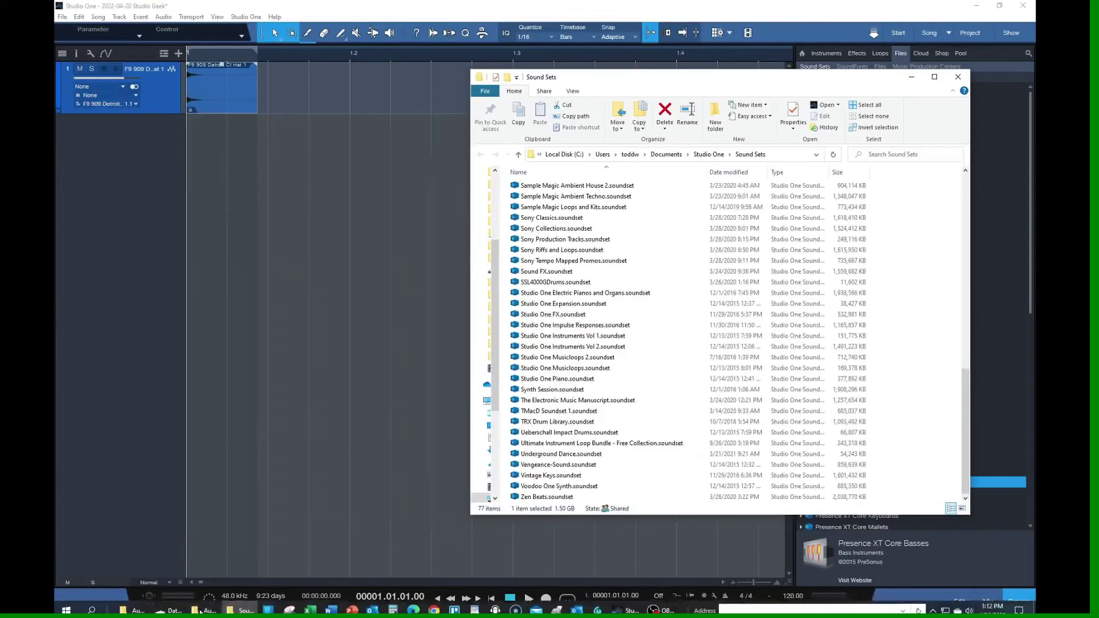
pyautogui.click(244, 602)
pyautogui.click(243, 602)
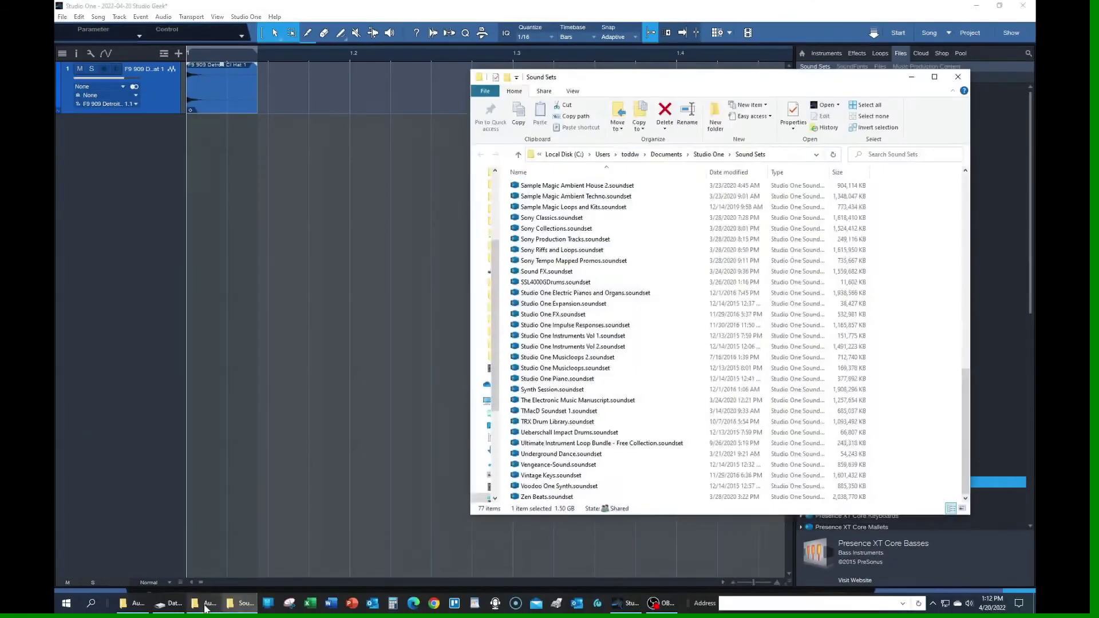
pyautogui.click(206, 605)
pyautogui.moveTo(554, 131); pyautogui.dragTo(263, 123)
pyautogui.moveTo(114, 233); pyautogui.dragTo(916, 217)
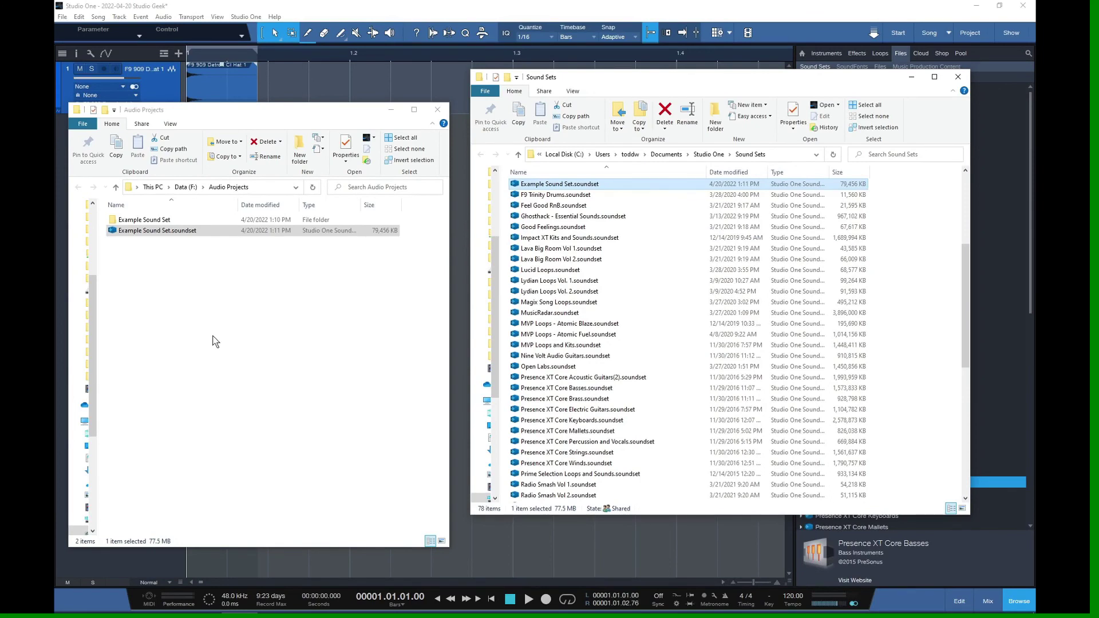
# Close both folder windows and refresh the browser's list of sound sets
pyautogui.click(438, 110)
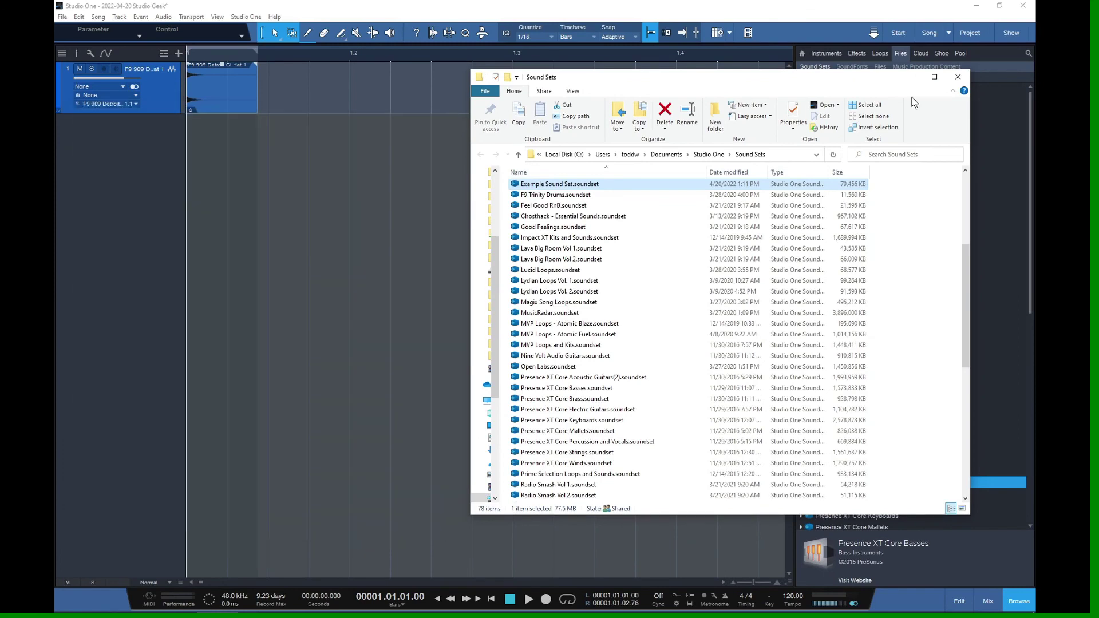
pyautogui.click(958, 76)
pyautogui.moveTo(1029, 304); pyautogui.dragTo(1025, 514)
pyautogui.rightClick(1006, 510)
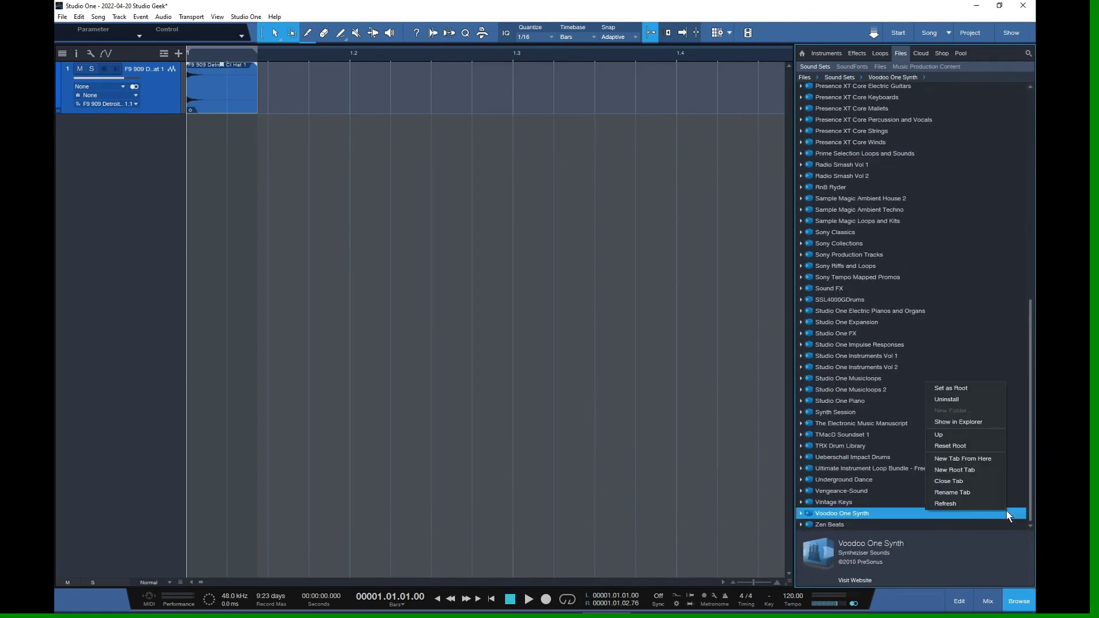
pyautogui.click(967, 505)
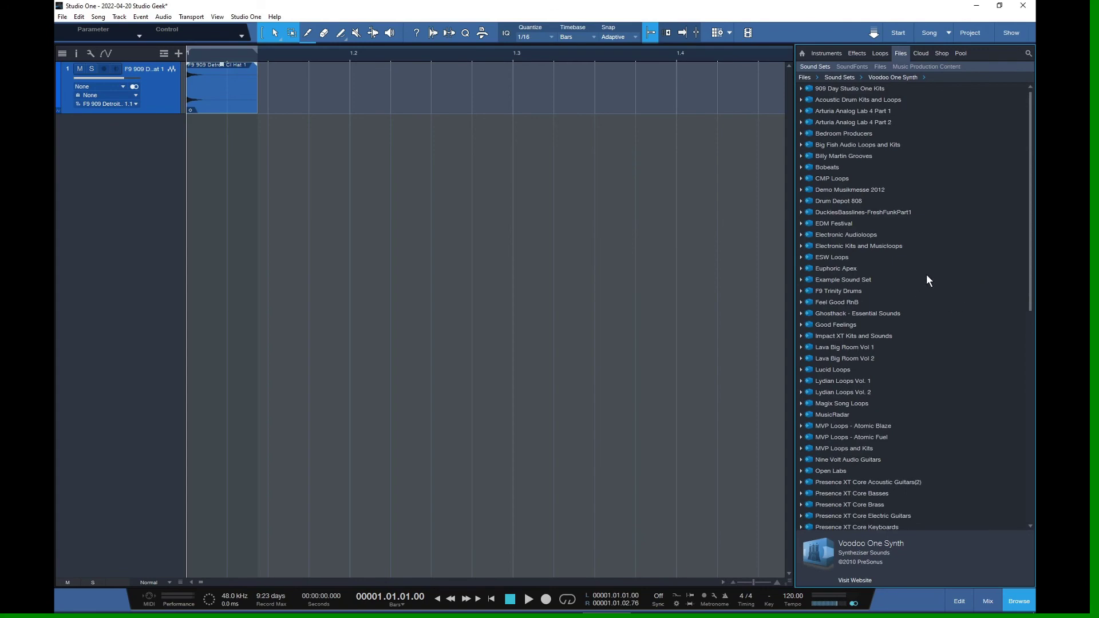
# Examine the contents of the installed Example Sound Set, including its Indigo Dust and NI Community Drive folders and the F9 909 Detroit hat sample
pyautogui.click(824, 280)
pyautogui.click(802, 279)
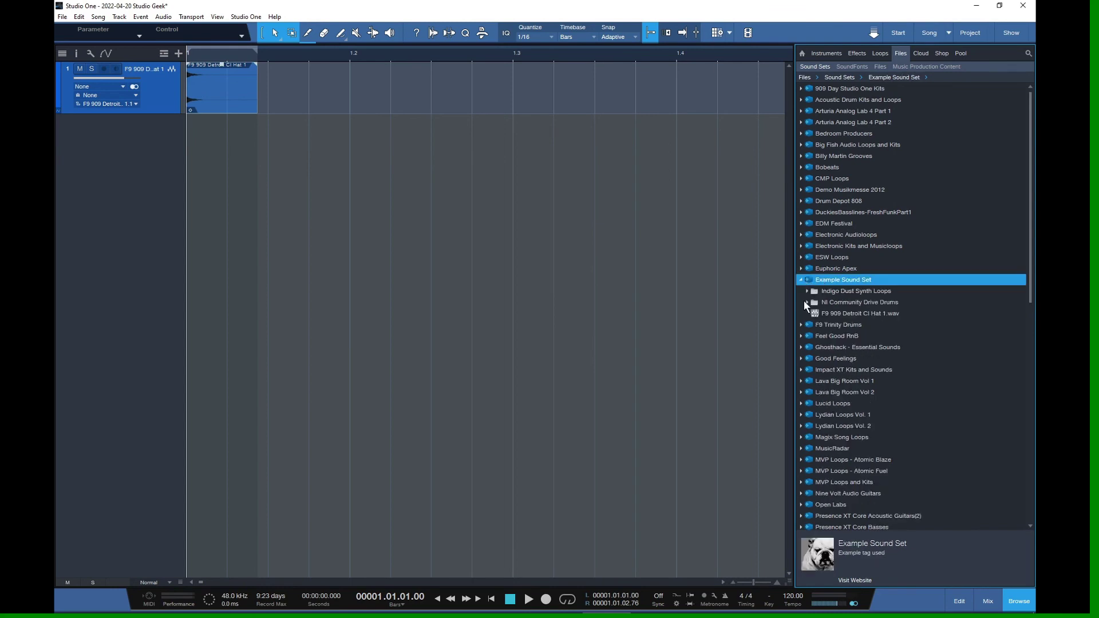
pyautogui.click(804, 302)
pyautogui.click(811, 313)
pyautogui.click(811, 313)
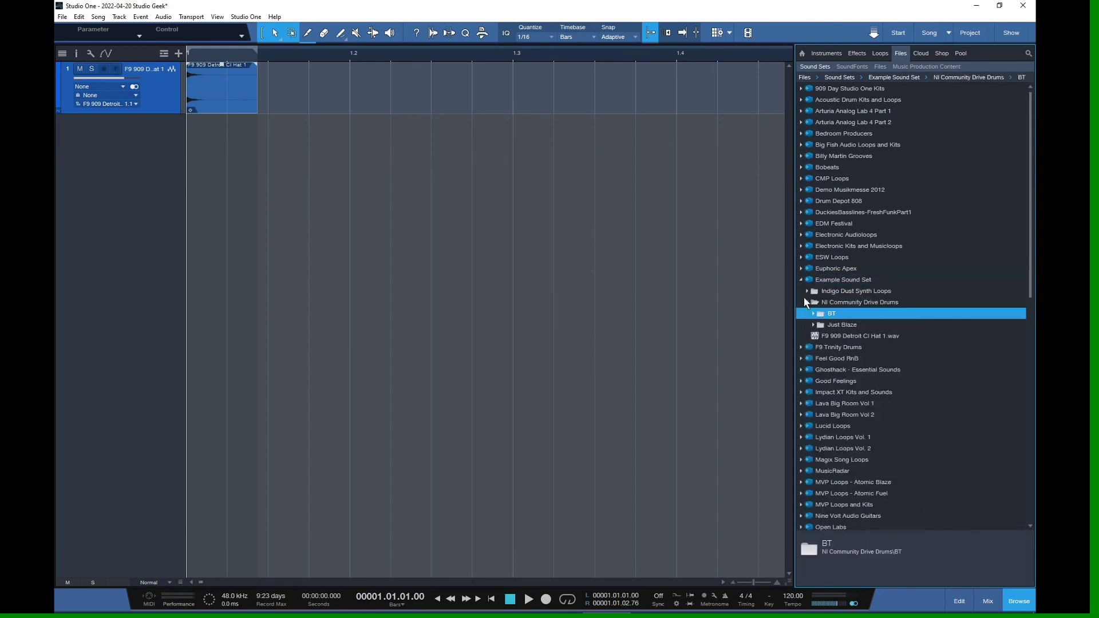
pyautogui.click(807, 291)
pyautogui.click(801, 279)
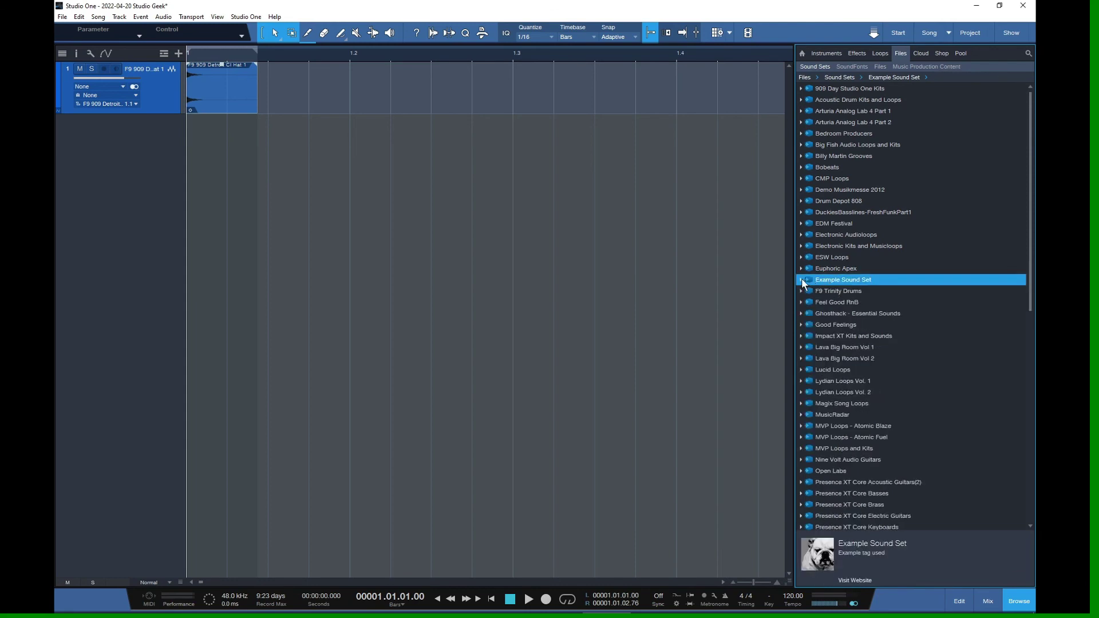
pyautogui.click(802, 279)
pyautogui.click(807, 290)
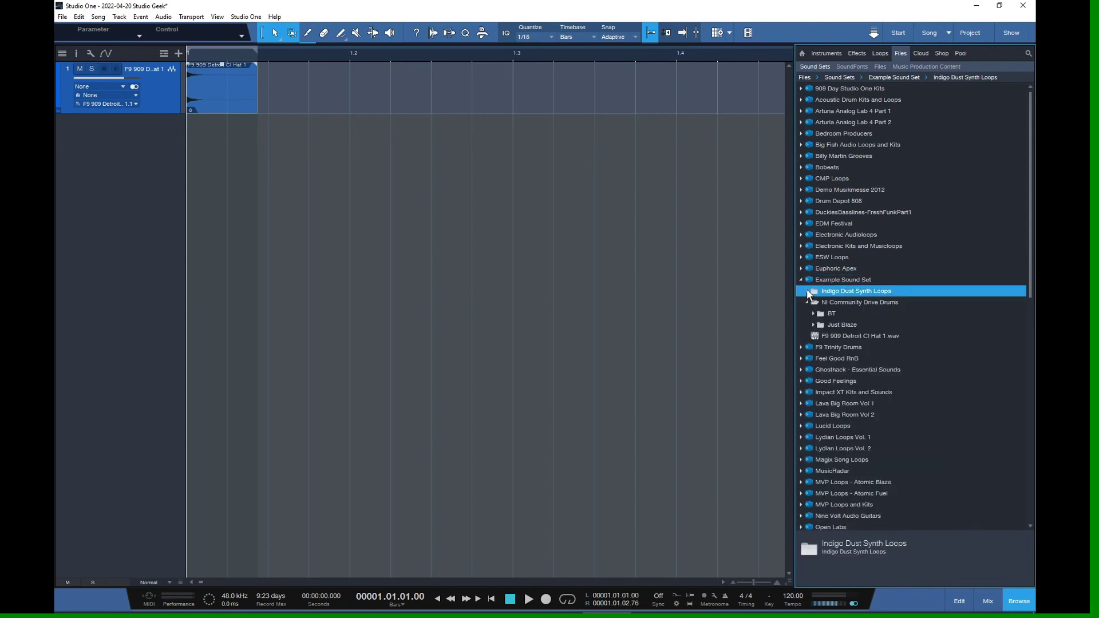
pyautogui.click(806, 302)
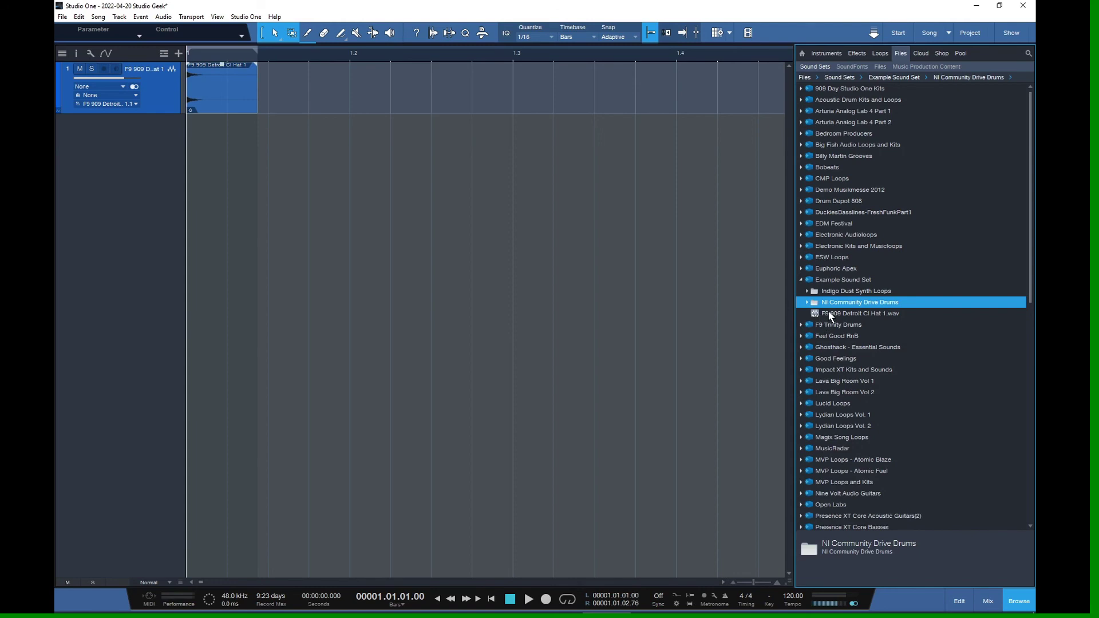
pyautogui.click(831, 315)
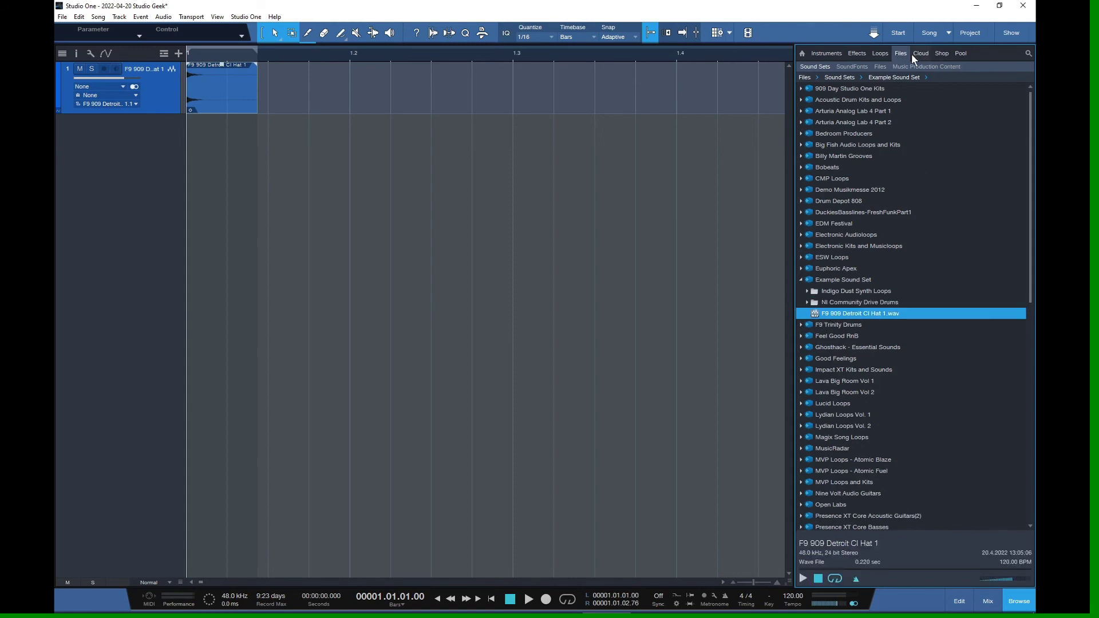
# Search the loops browser for "Example" and expand the audio files found
pyautogui.click(877, 54)
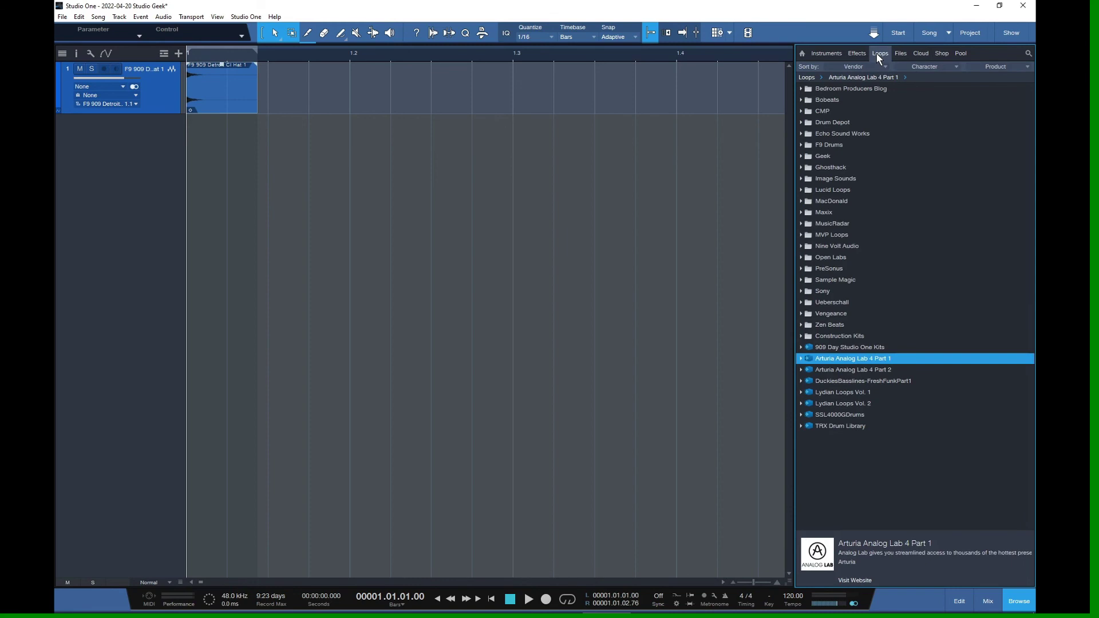
pyautogui.click(1028, 53)
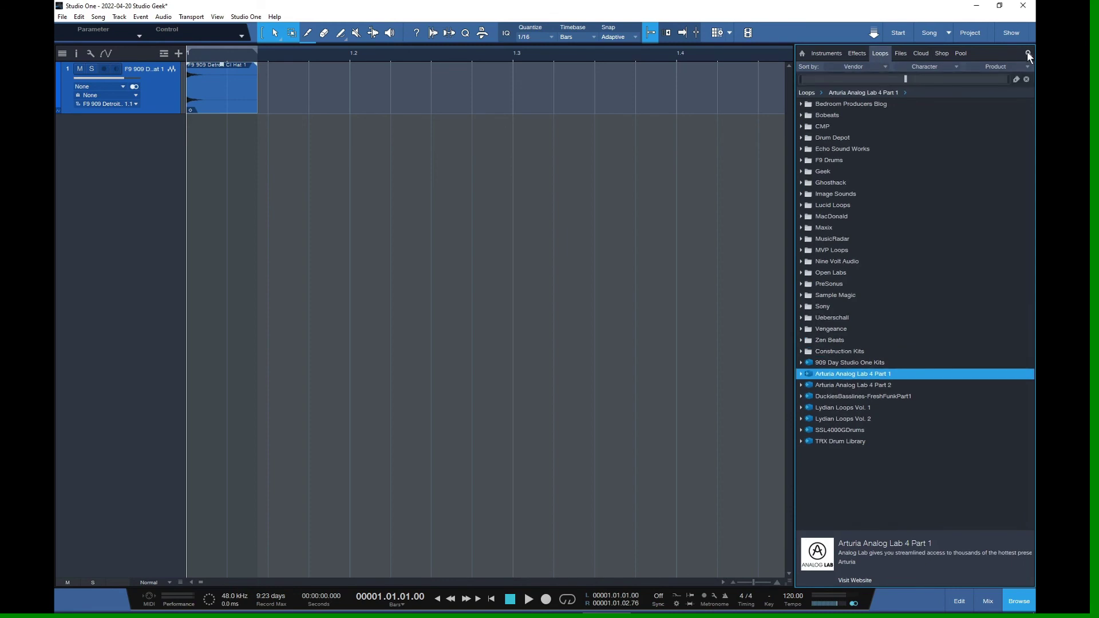
pyautogui.click(963, 78)
pyautogui.write('Example')
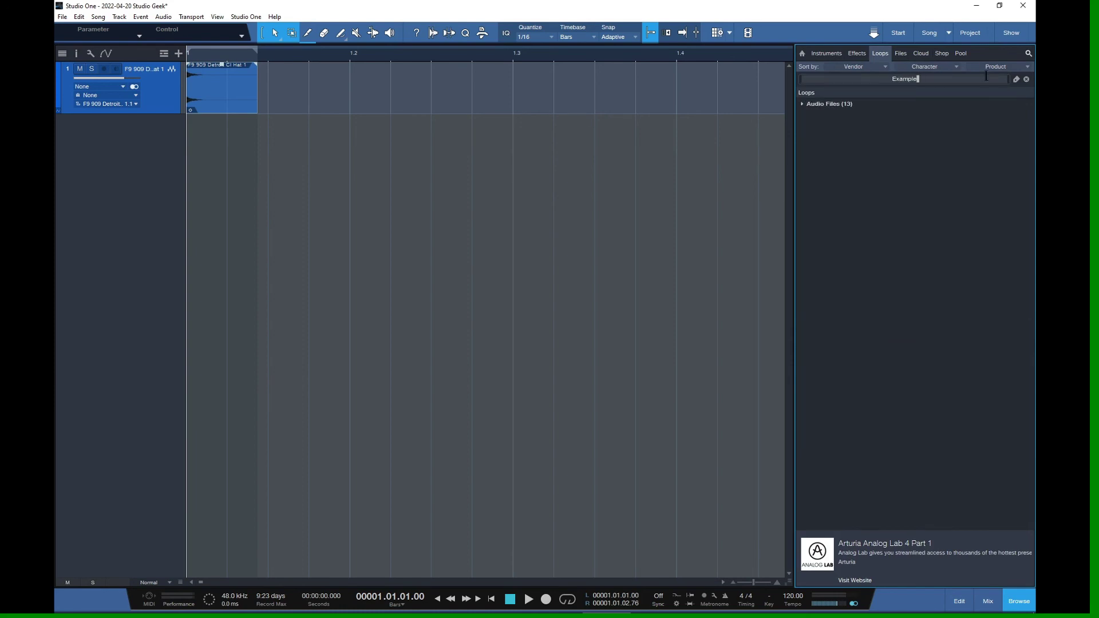
pyautogui.click(801, 103)
# Check the tags on the first three loops found and preview Synth[118] G Milchweg.wav
pyautogui.click(854, 114)
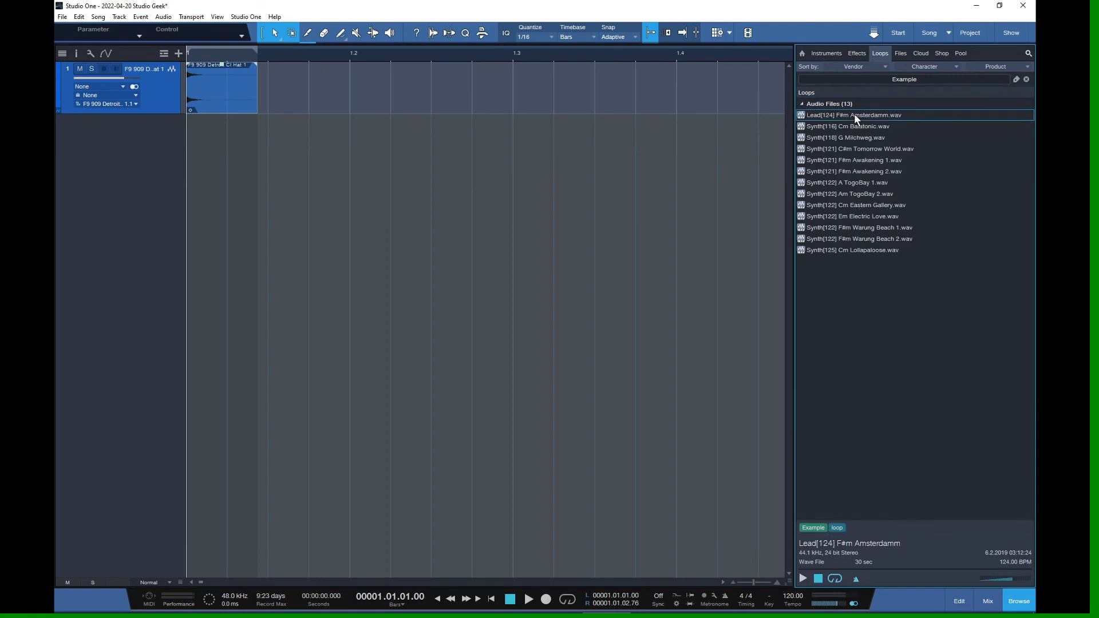
pyautogui.click(825, 125)
pyautogui.click(819, 137)
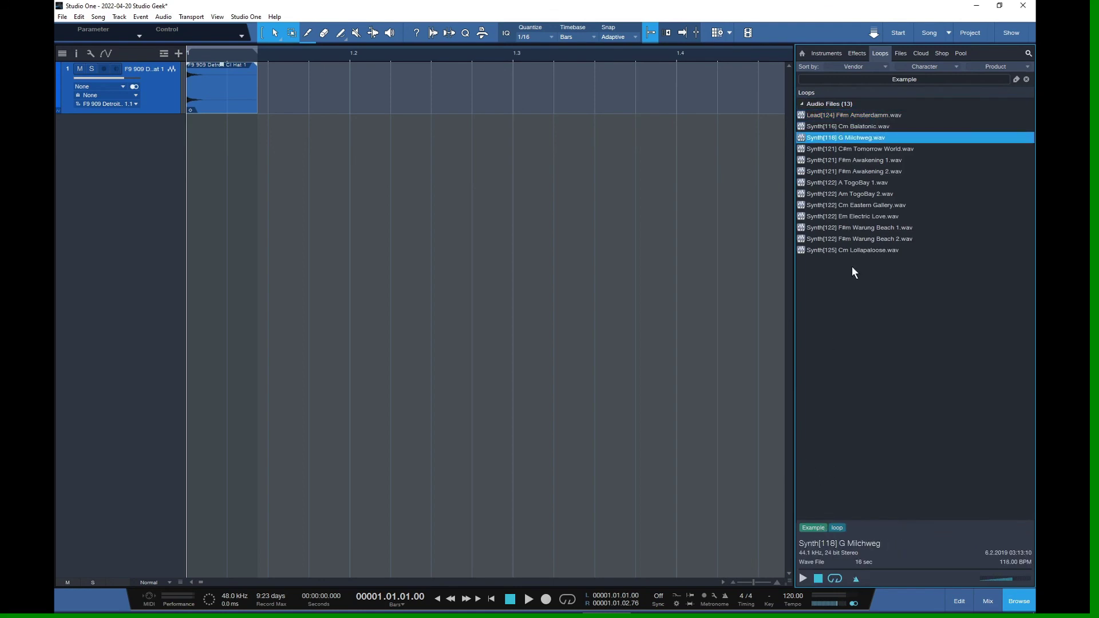
pyautogui.click(804, 579)
pyautogui.click(818, 579)
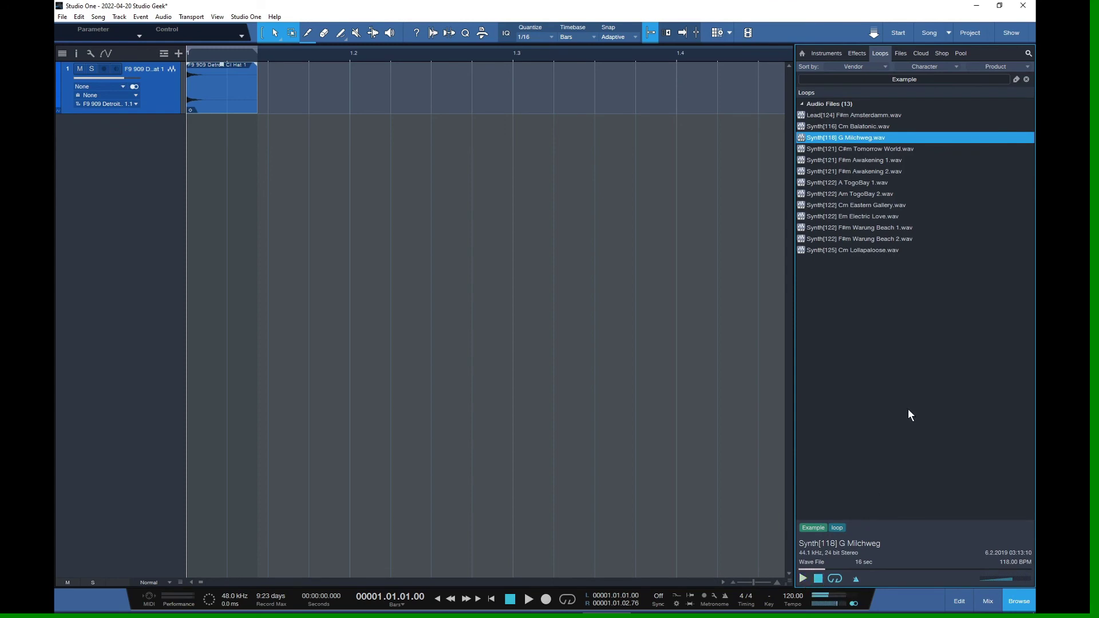